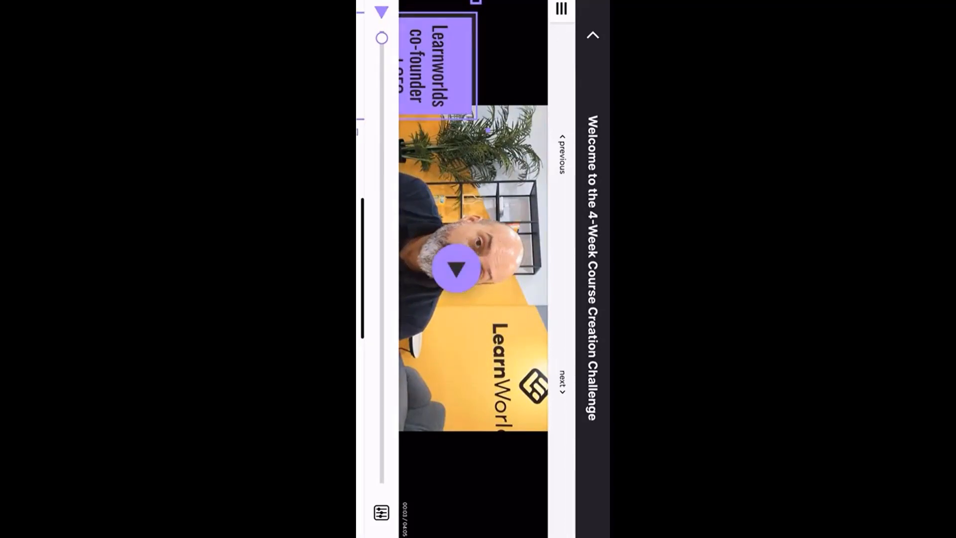
Step: Play the 4-Week Course Creation Challenge welcome video and look through the course contents list
left_click(456, 268)
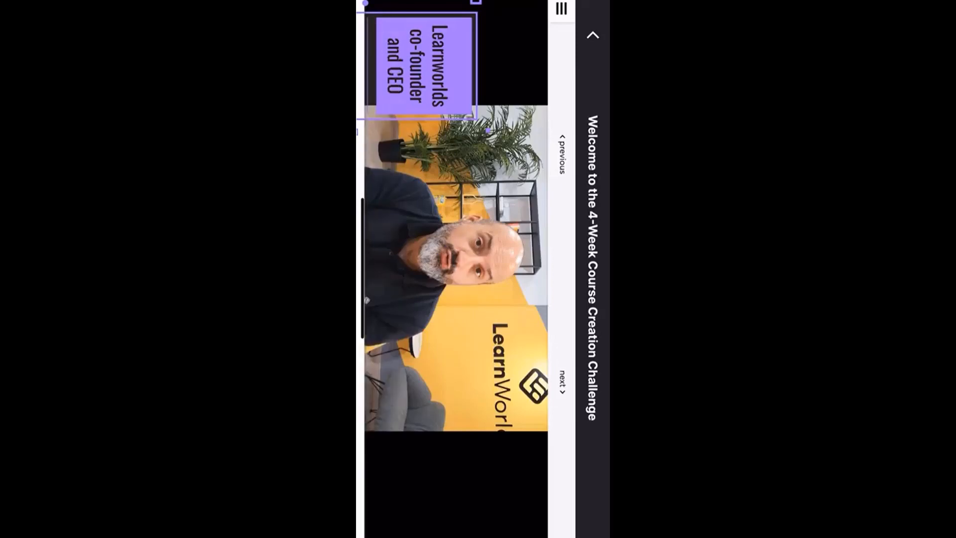
left_click(562, 8)
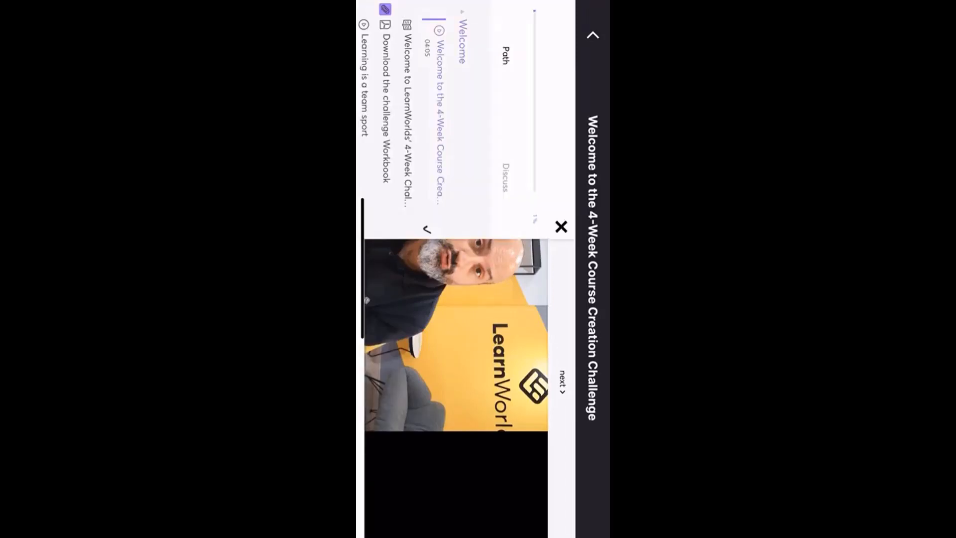
scroll(424, 119, "down", 3)
scroll(424, 120, "up", 3)
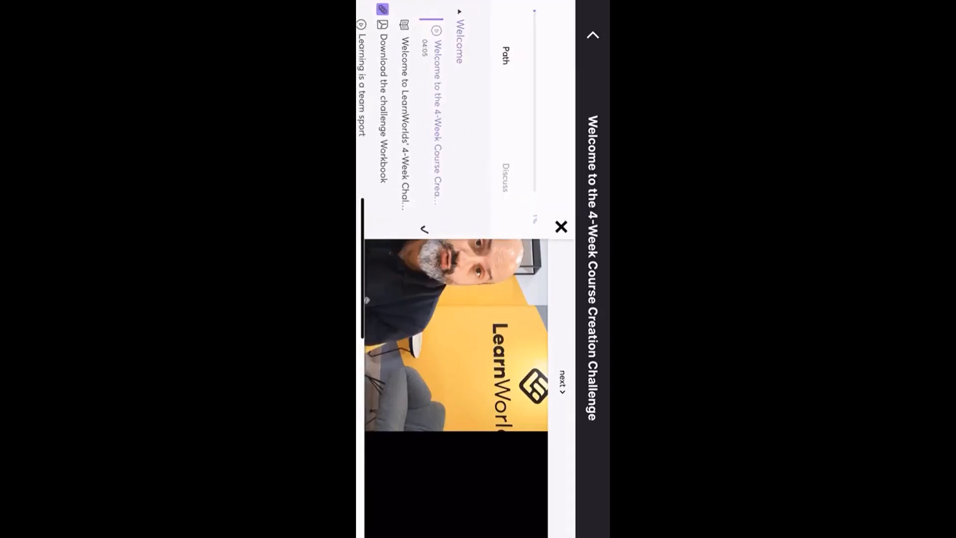
scroll(423, 120, "down", 2)
scroll(423, 120, "up", 2)
left_click(561, 227)
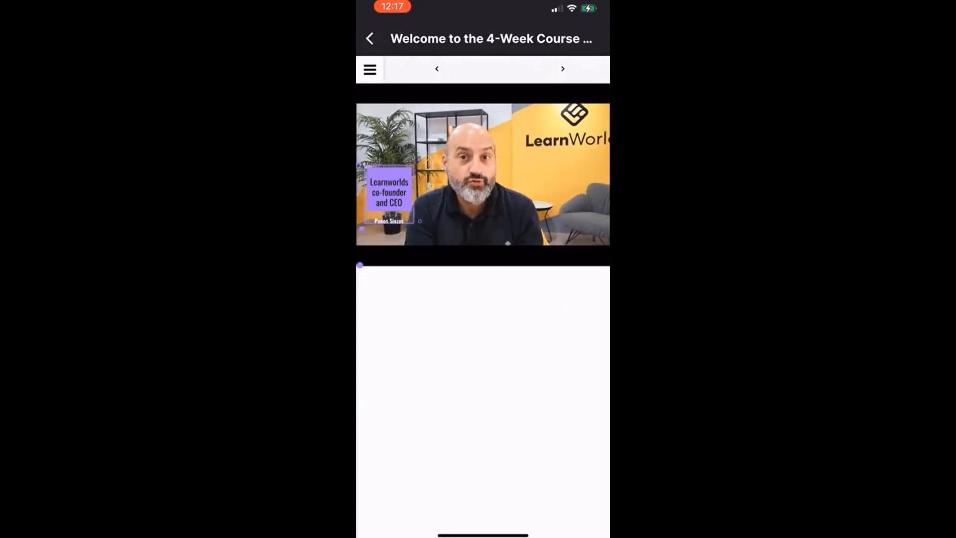
Step: Leave the lesson for the My Courses list and dismiss the school's welcome announcement
left_click(369, 38)
left_click(370, 38)
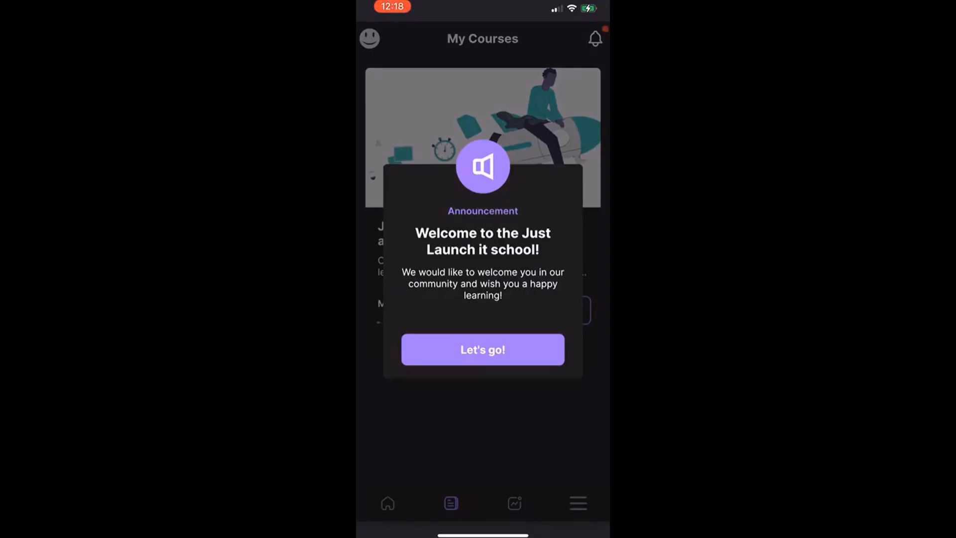
left_click(483, 350)
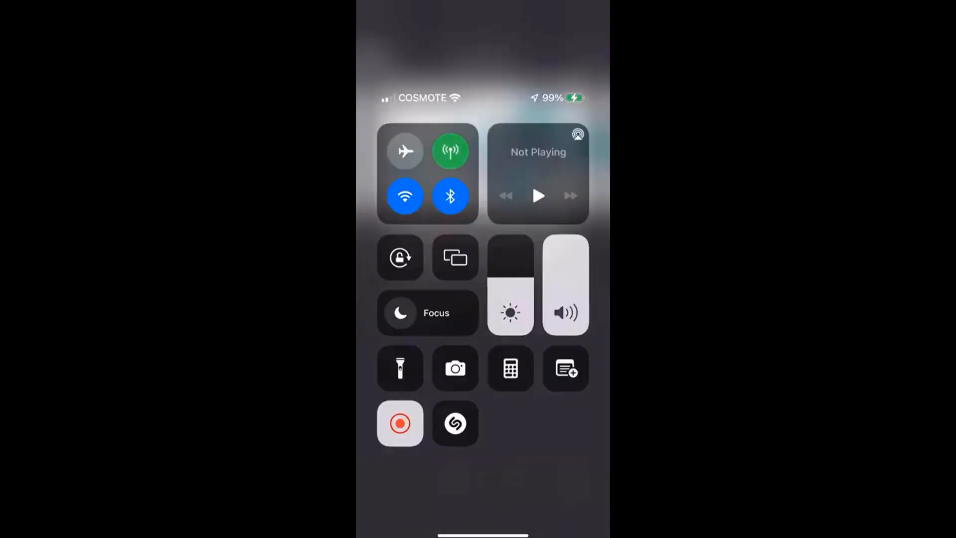
left_click(483, 473)
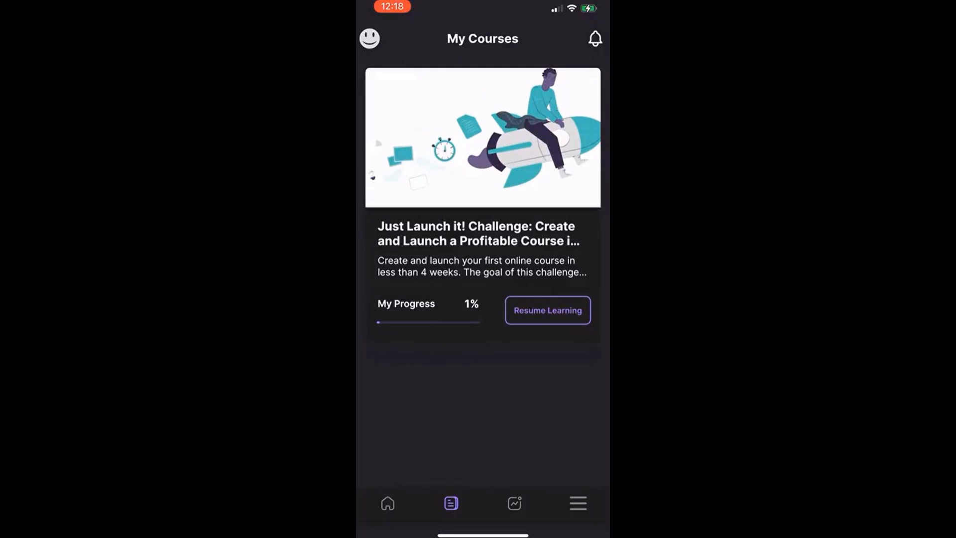
Step: Look over the performance statistics, the profile page and the notifications list
left_click(514, 504)
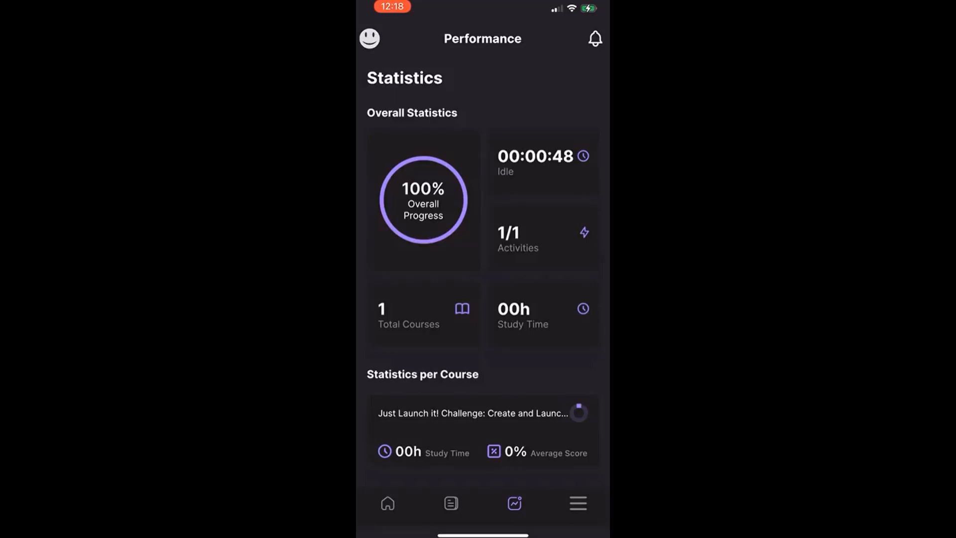
left_click(579, 503)
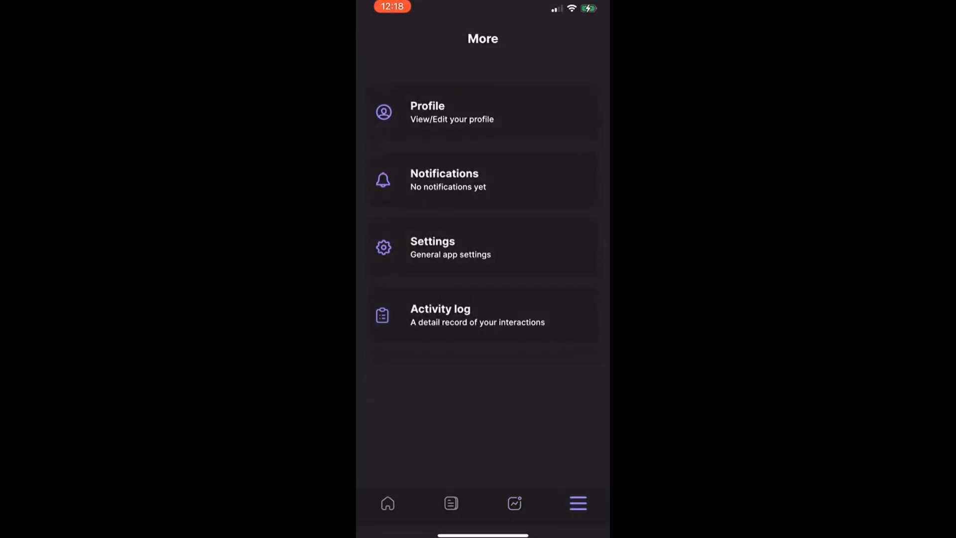
left_click(451, 112)
left_click(369, 39)
left_click(448, 177)
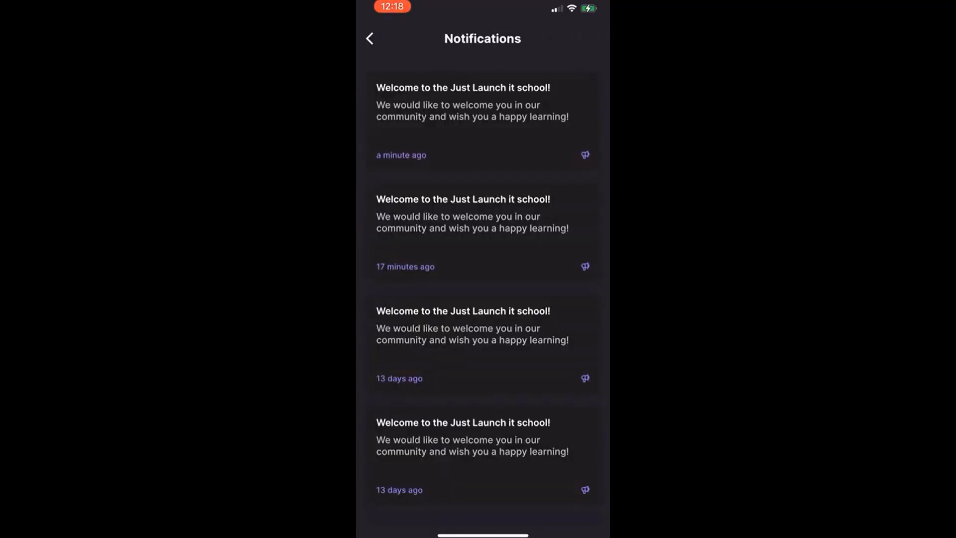
left_click(369, 39)
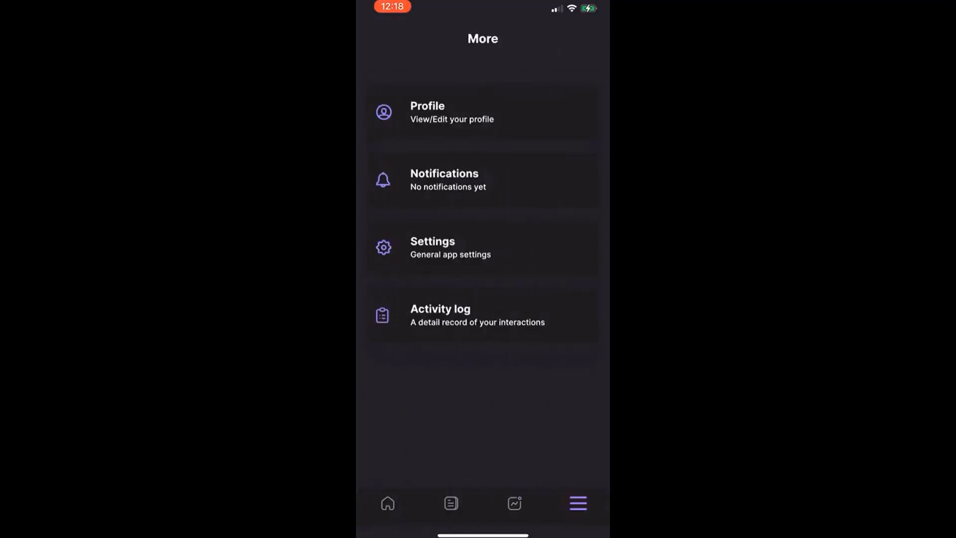
Step: Check the general app settings and the activity log entries for Mon, Jan 24 22
left_click(432, 247)
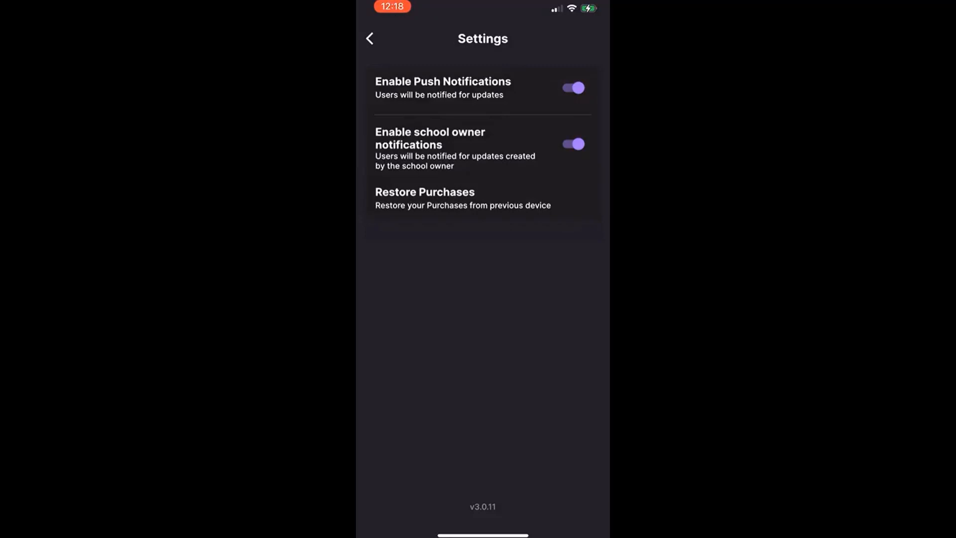
left_click(370, 38)
left_click(446, 315)
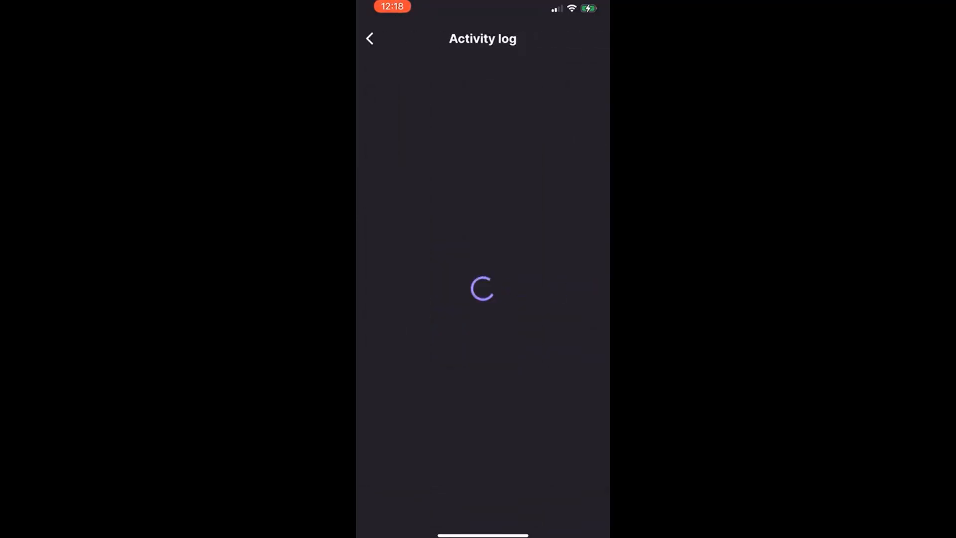
left_click(589, 103)
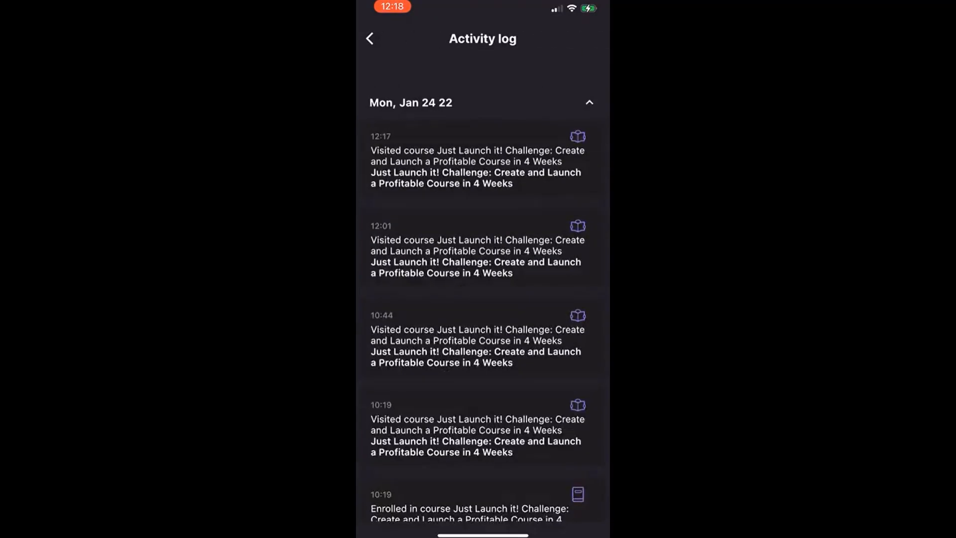
scroll(483, 299, "down", 3)
scroll(483, 298, "up", 3)
left_click(369, 38)
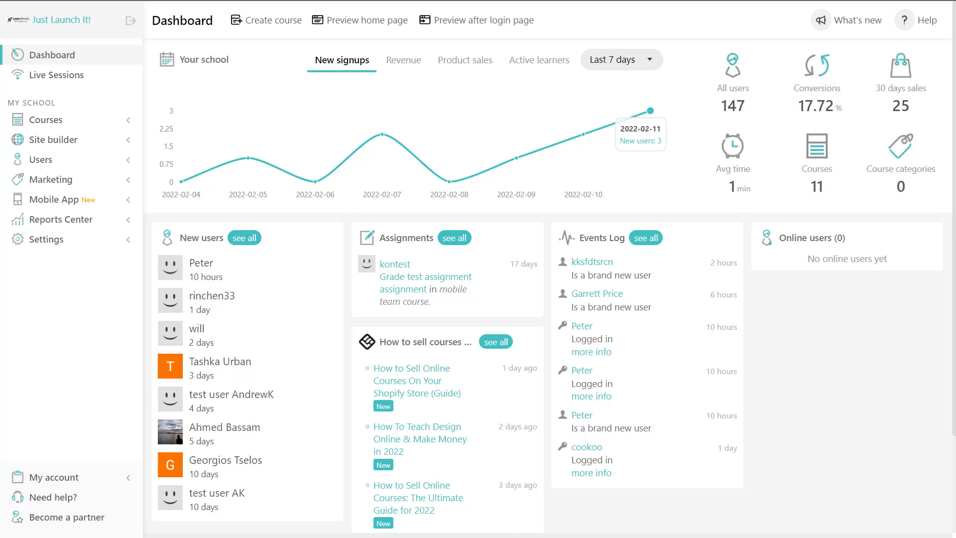
Step: Start customizing the school's mobile app and examine the color scheme settings with their screen previews
left_click(50, 200)
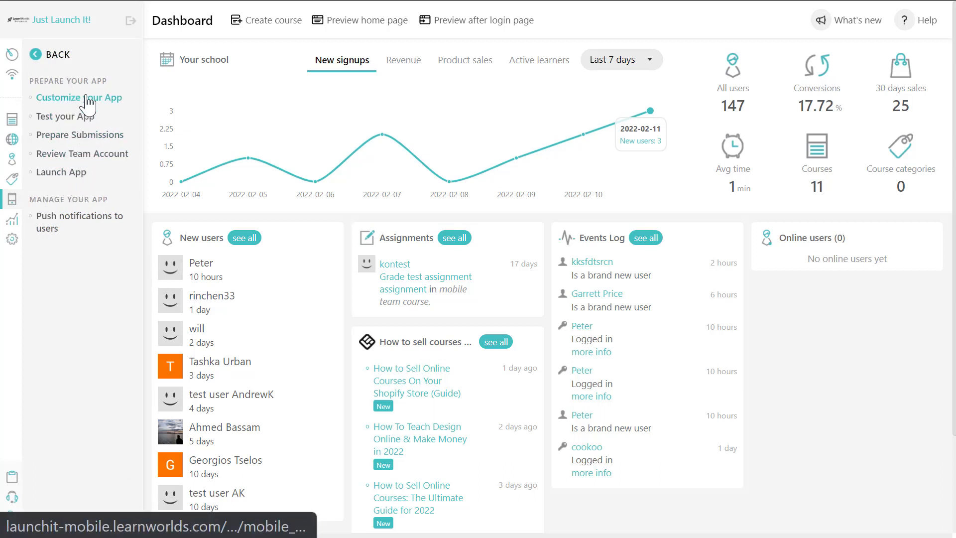
left_click(89, 103)
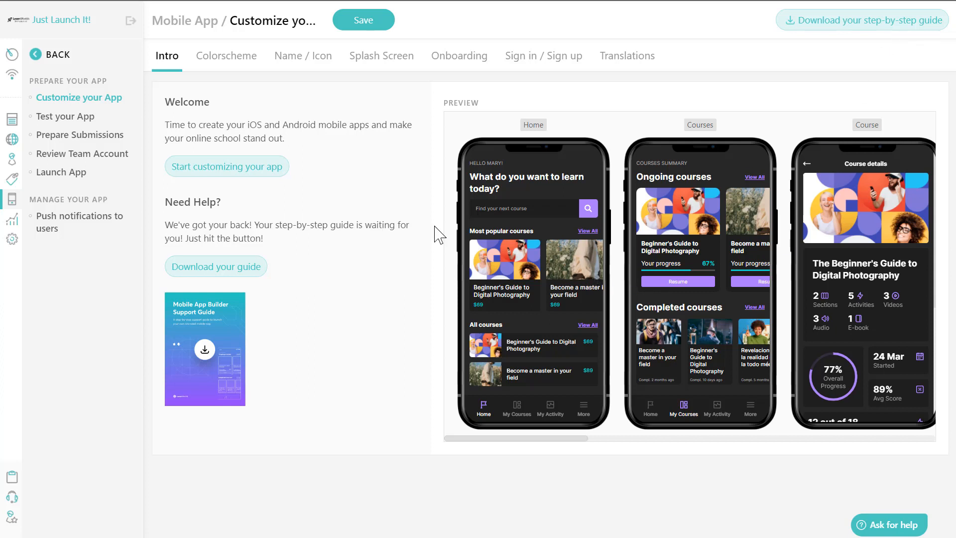
left_click(219, 168)
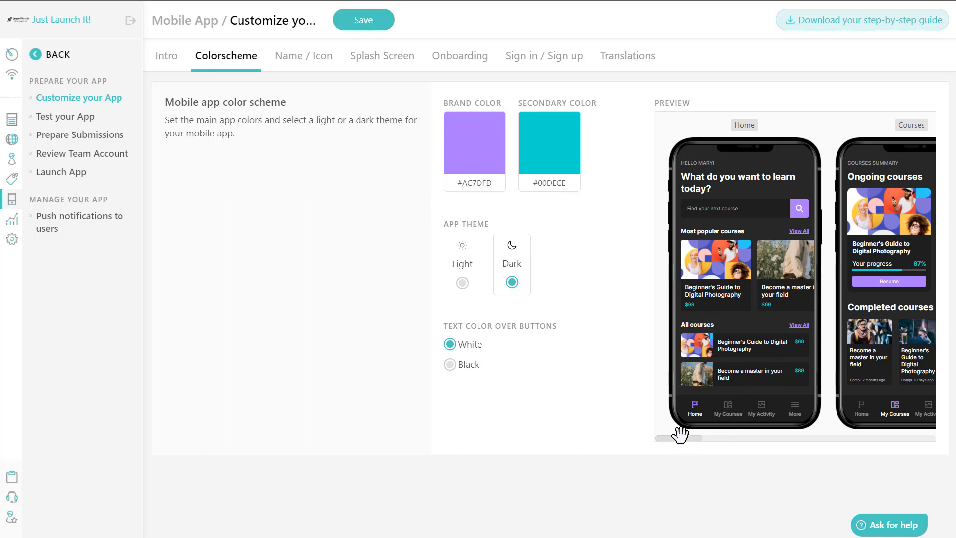
left_click_drag(675, 438, 676, 413)
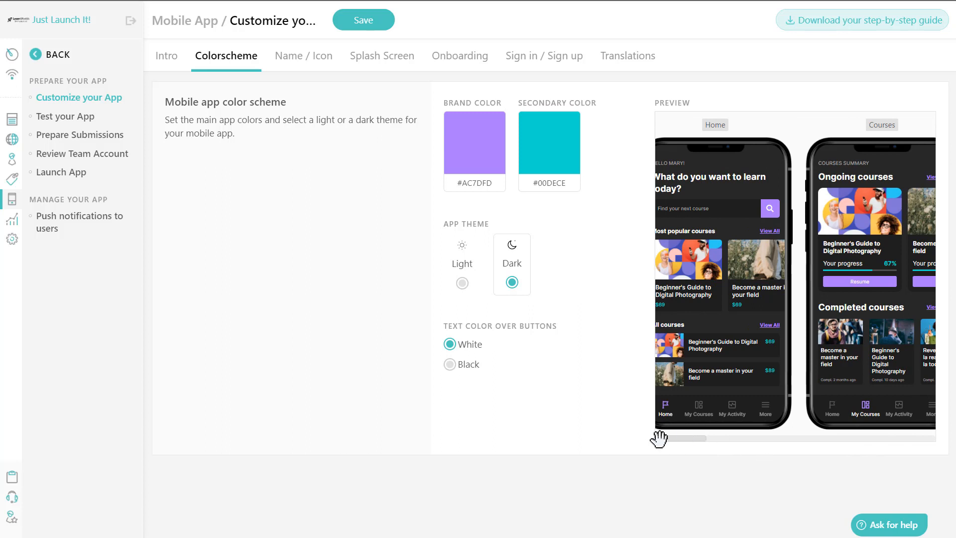
left_click_drag(672, 437, 611, 435)
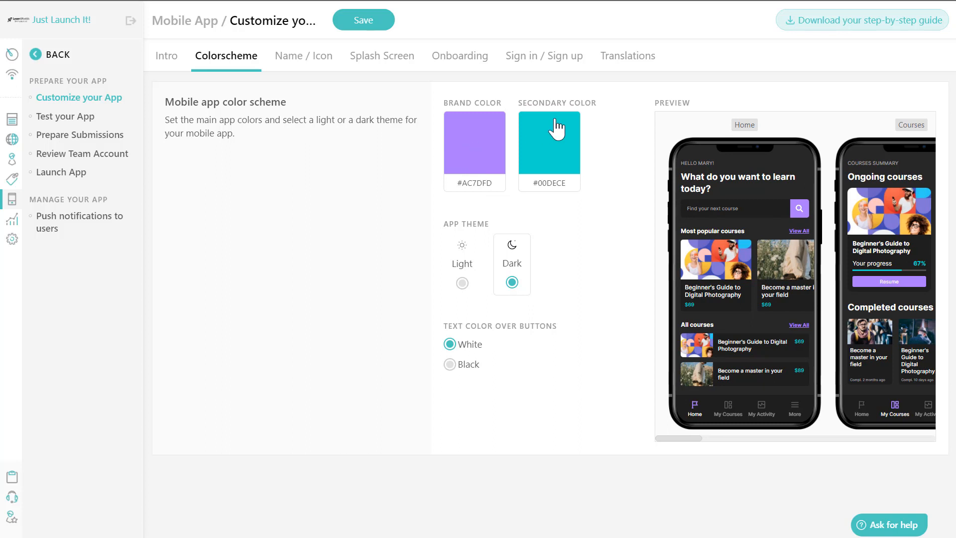
Step: Set the mobile app's brand color to #644599 and its secondary color to #289991
left_click(477, 148)
left_click(476, 235)
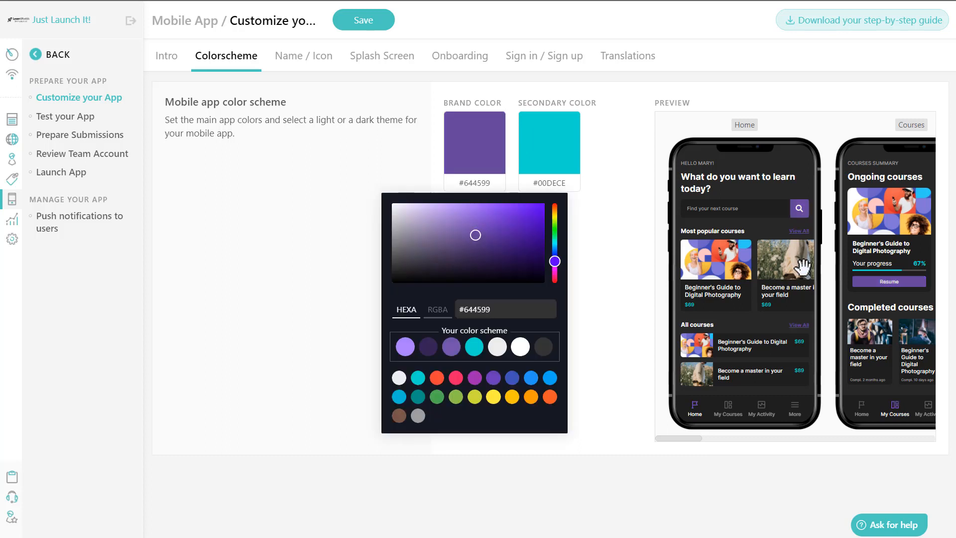
left_click(552, 152)
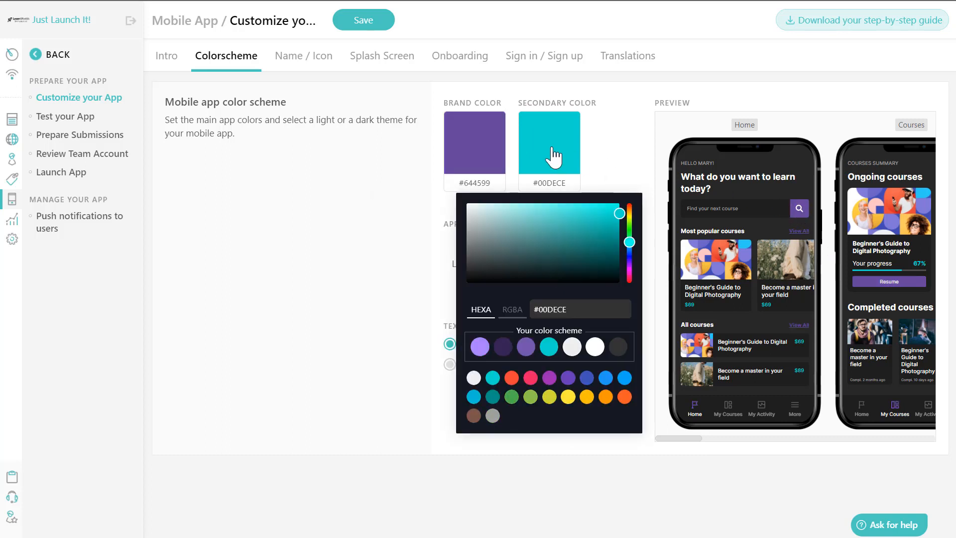
left_click(580, 235)
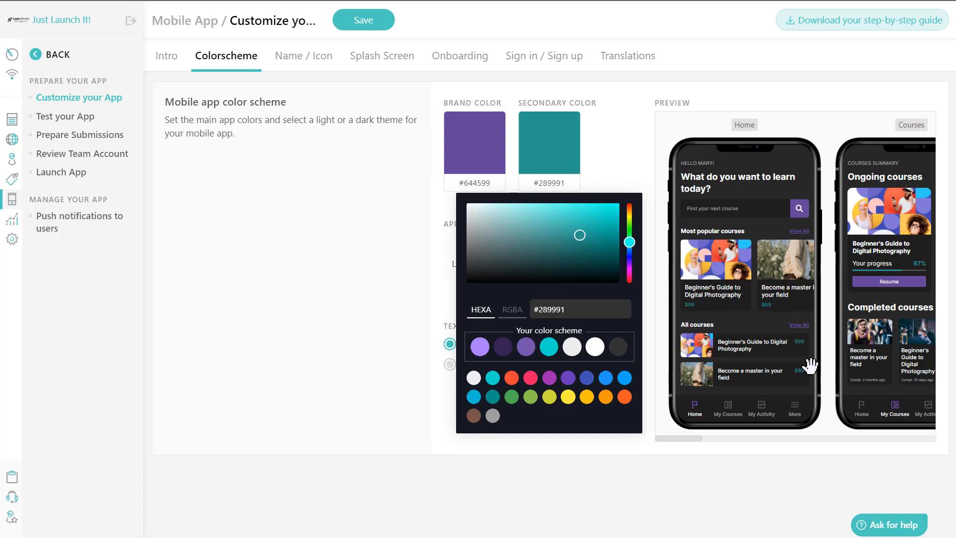
left_click(334, 238)
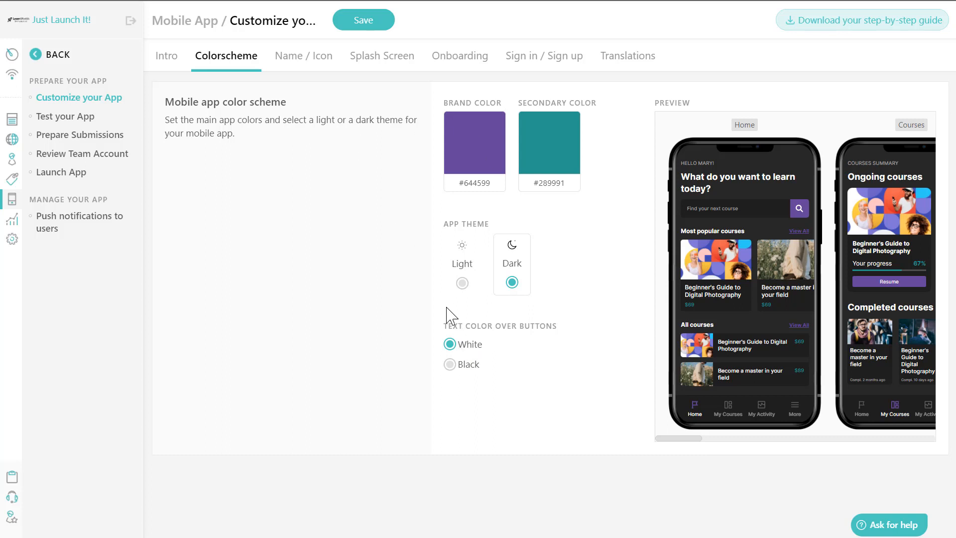
Step: Open the application name and icon settings and check the minimum image size for the icon
left_click(298, 59)
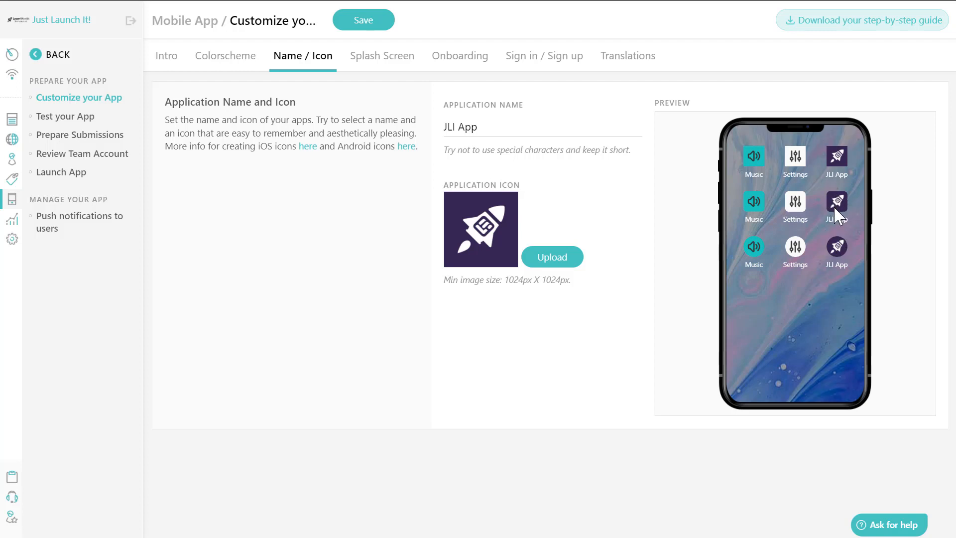
left_click(521, 123)
left_click_drag(503, 280, 585, 283)
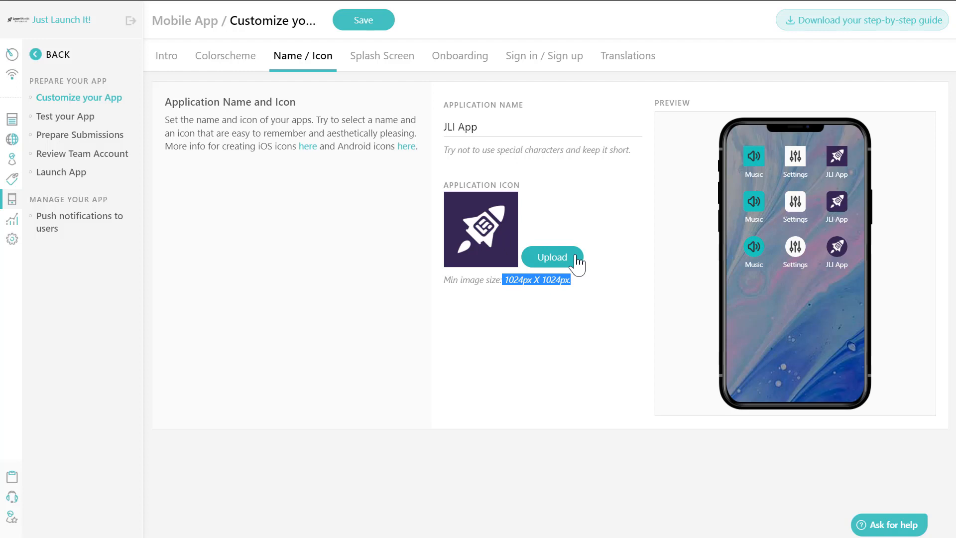
Step: Upload app-icon from the APPLICATION ICON folder inside Mobile App Webinar and insert it as the application icon
left_click(552, 259)
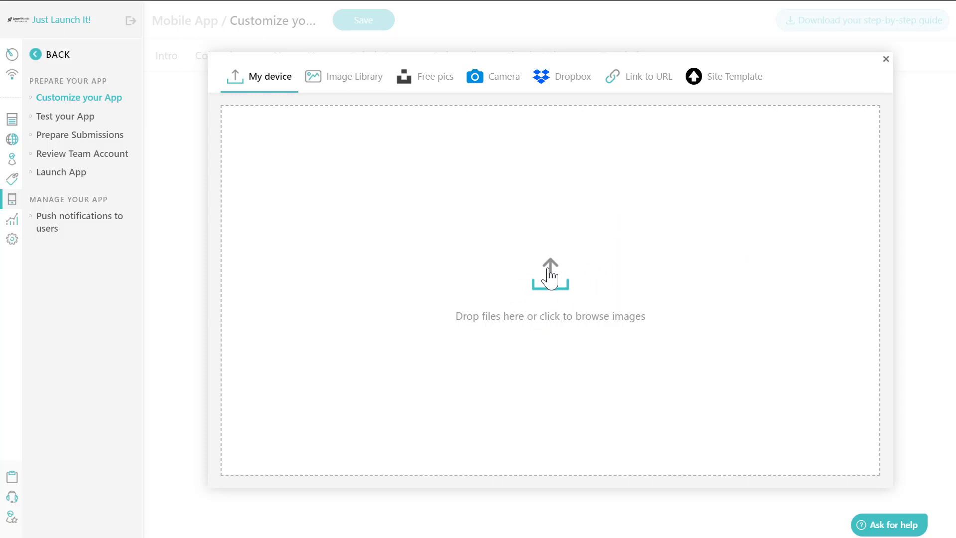
left_click(550, 275)
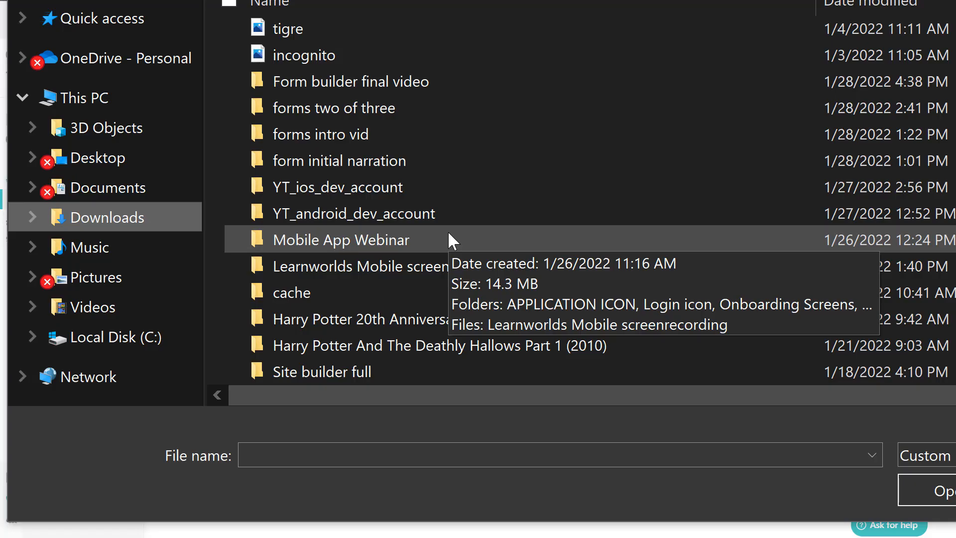
double_click(349, 239)
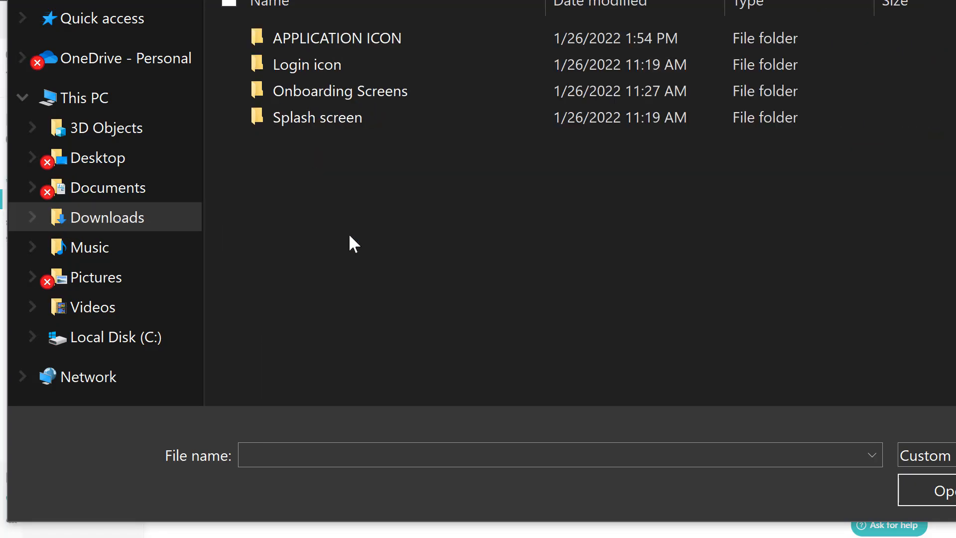
double_click(321, 38)
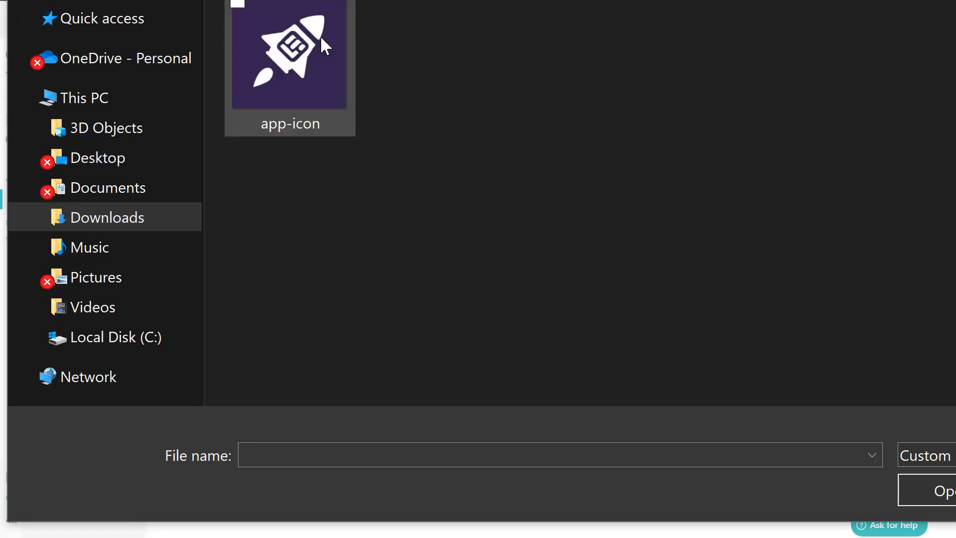
double_click(299, 59)
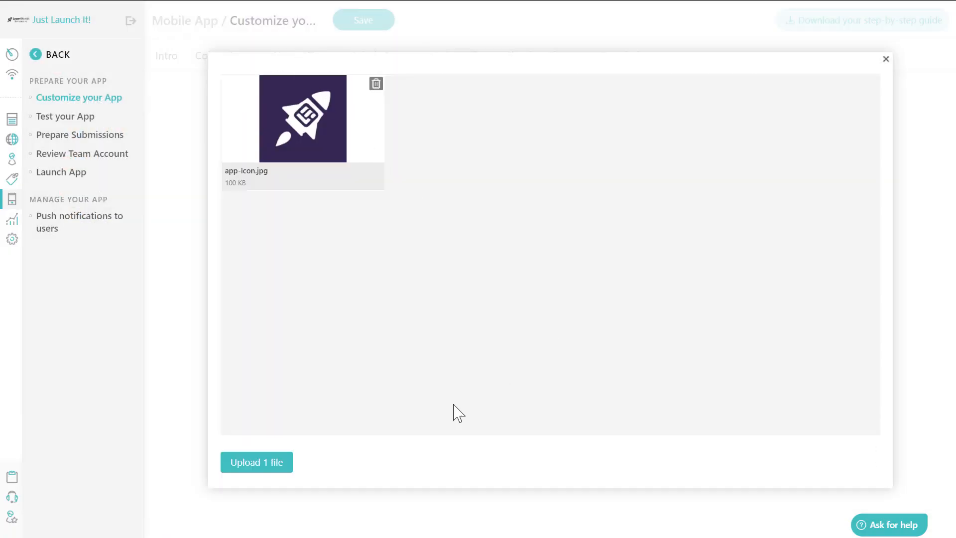
left_click(254, 467)
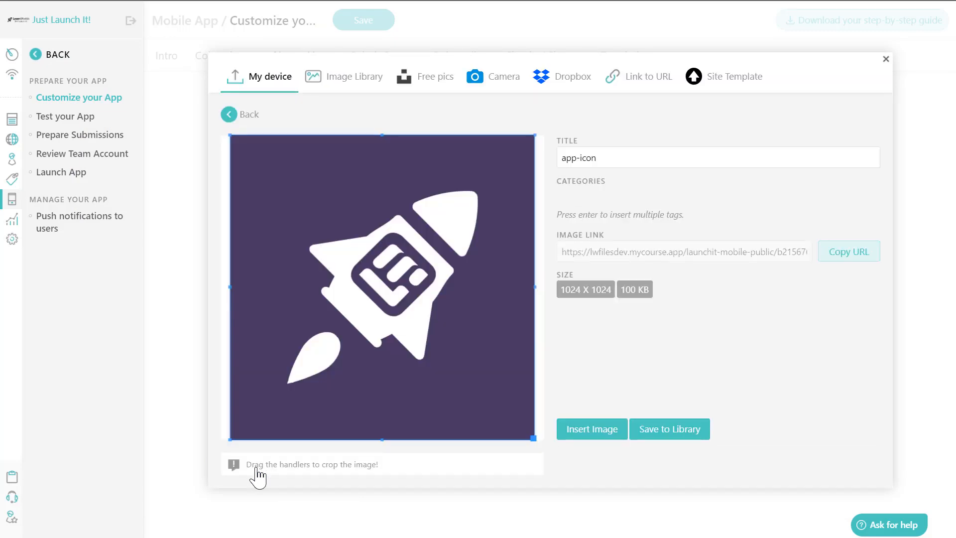
left_click(594, 432)
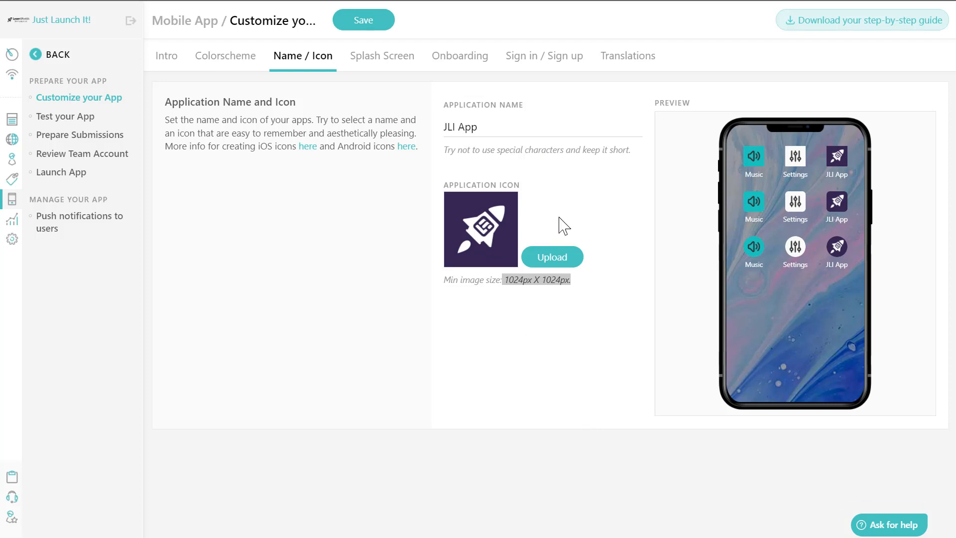
Step: Open the splash screen settings and check the minimum image size for the splash screen icon
left_click(369, 62)
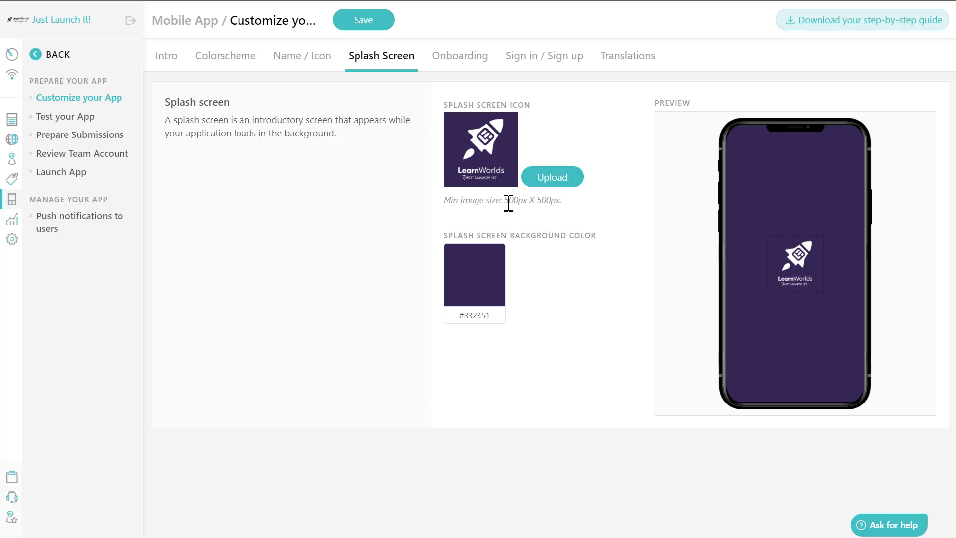
left_click_drag(509, 203, 590, 206)
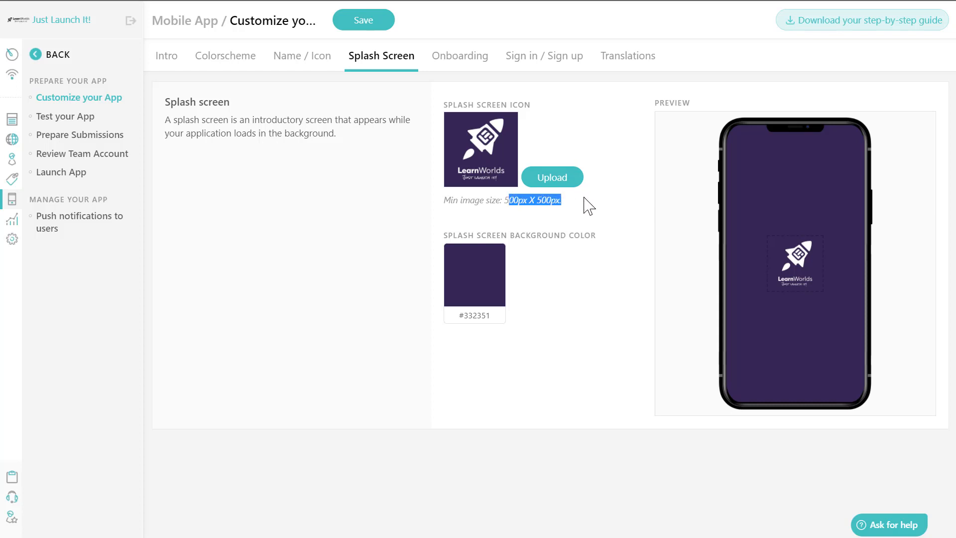
left_click(506, 207)
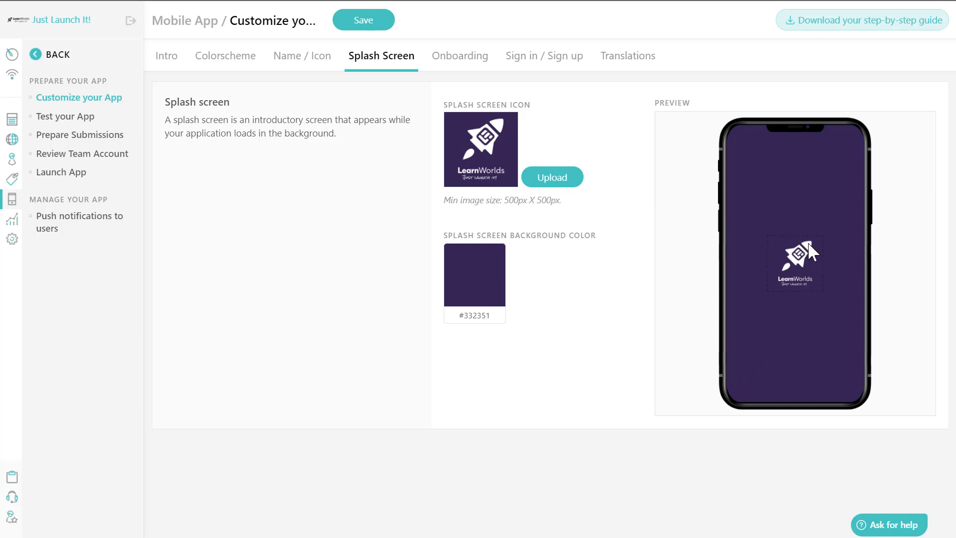
Step: Open the onboarding settings, switch the onboarding screens off and back on, and check the skip button option
left_click(461, 59)
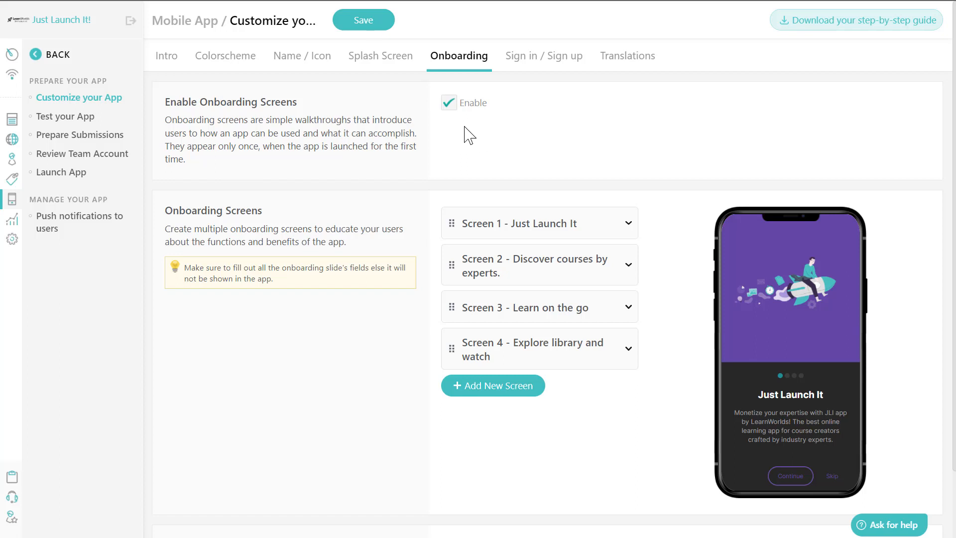
left_click(449, 103)
left_click(449, 103)
scroll(694, 329, "down", 2)
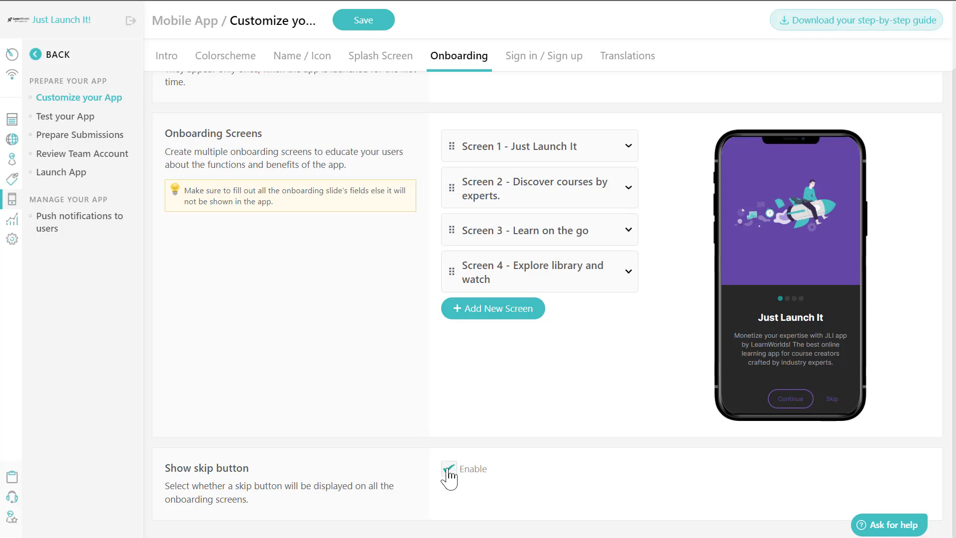
scroll(444, 476, "up", 2)
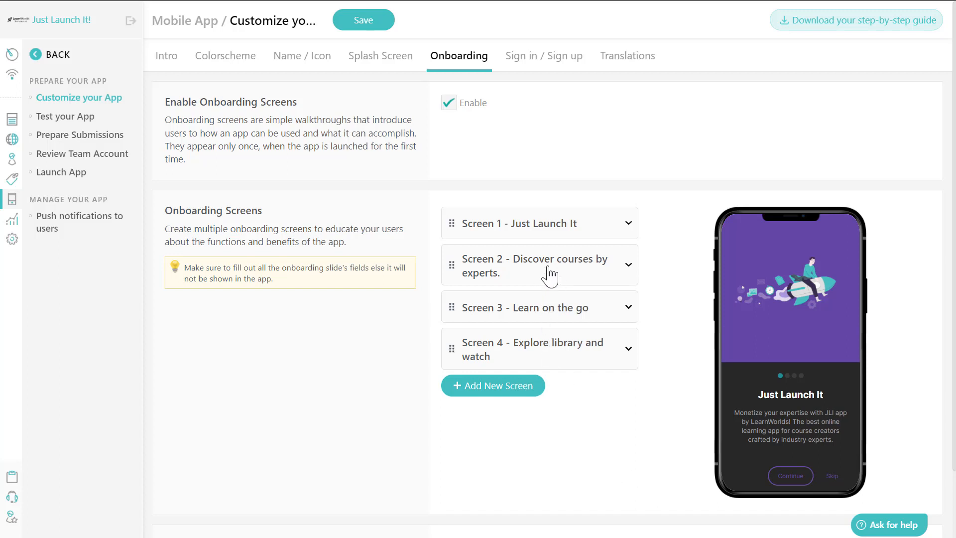
Step: Expand the onboarding screen "Screen 1 - Just Launch It" and examine its image, title and description settings
left_click(532, 228)
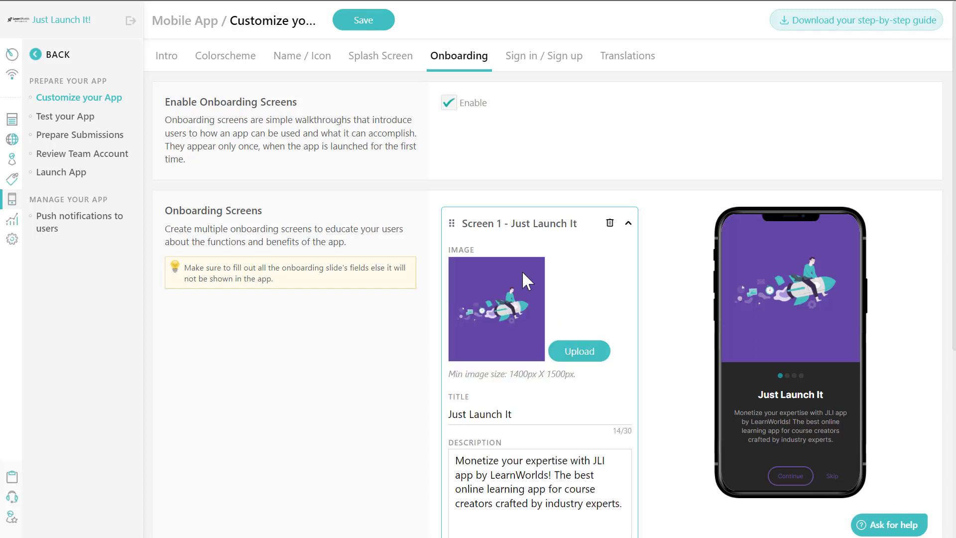
scroll(522, 288, "down", 3)
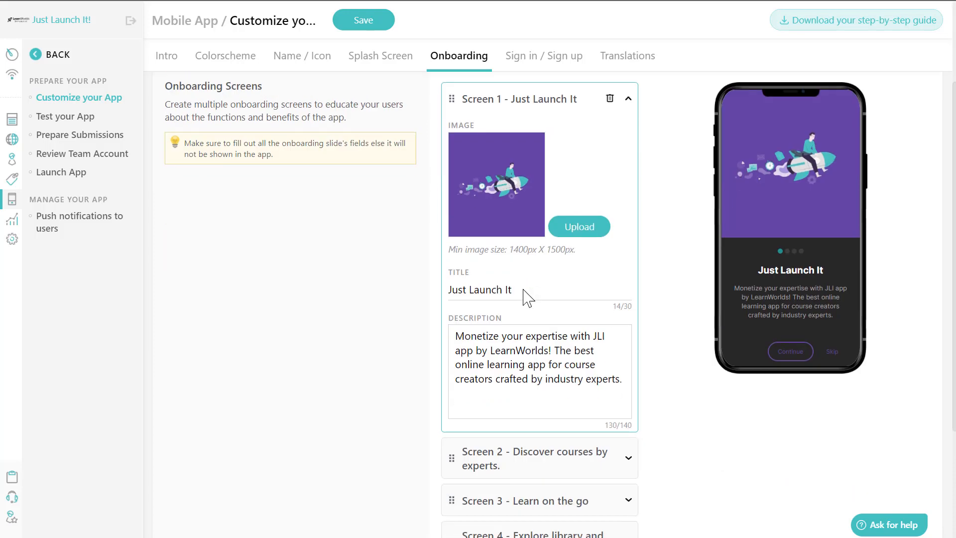
scroll(527, 297, "up", 3)
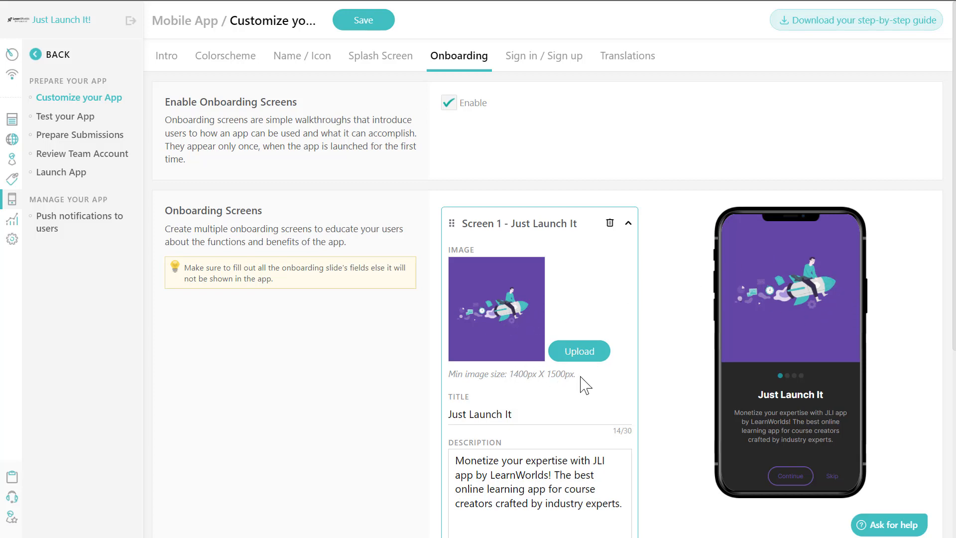
scroll(586, 385, "down", 2)
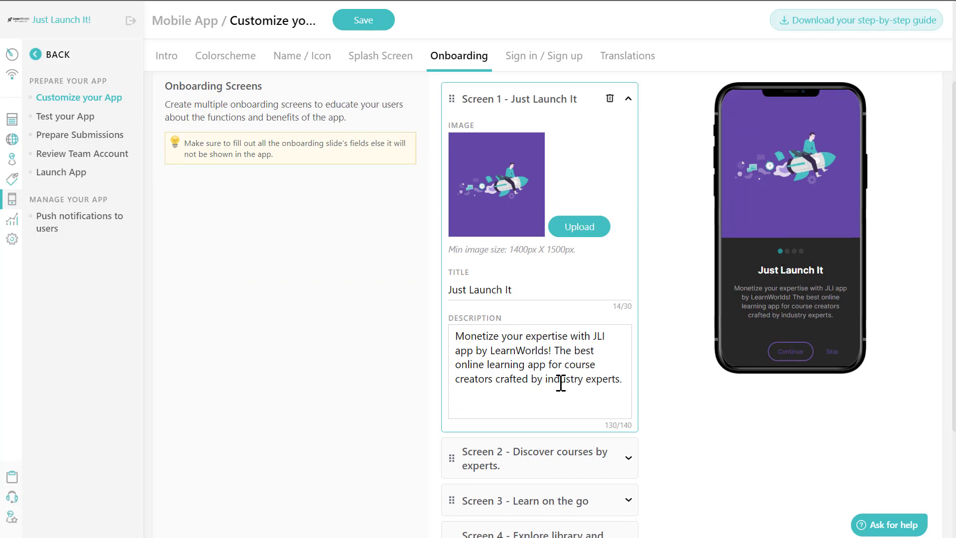
scroll(561, 382, "up", 2)
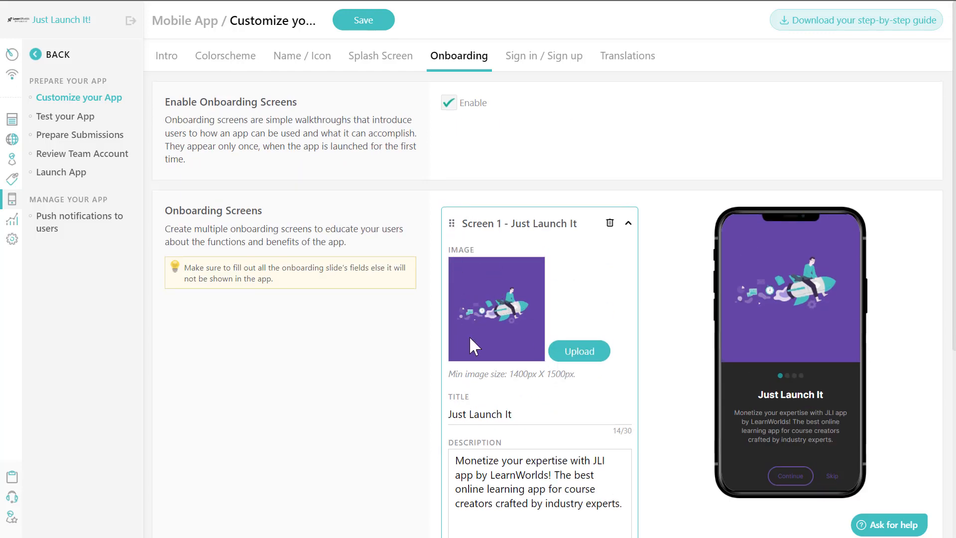
scroll(595, 324, "down", 5)
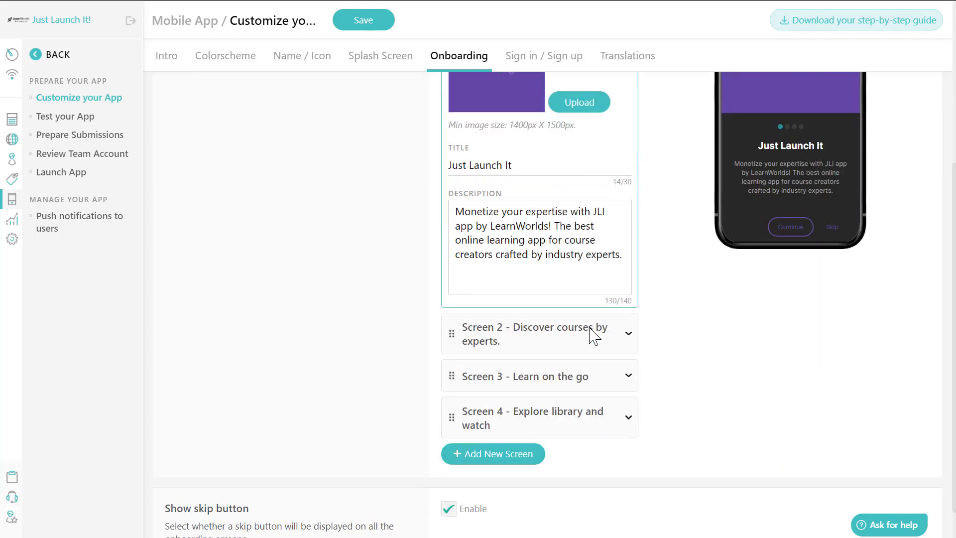
scroll(527, 343, "up", 5)
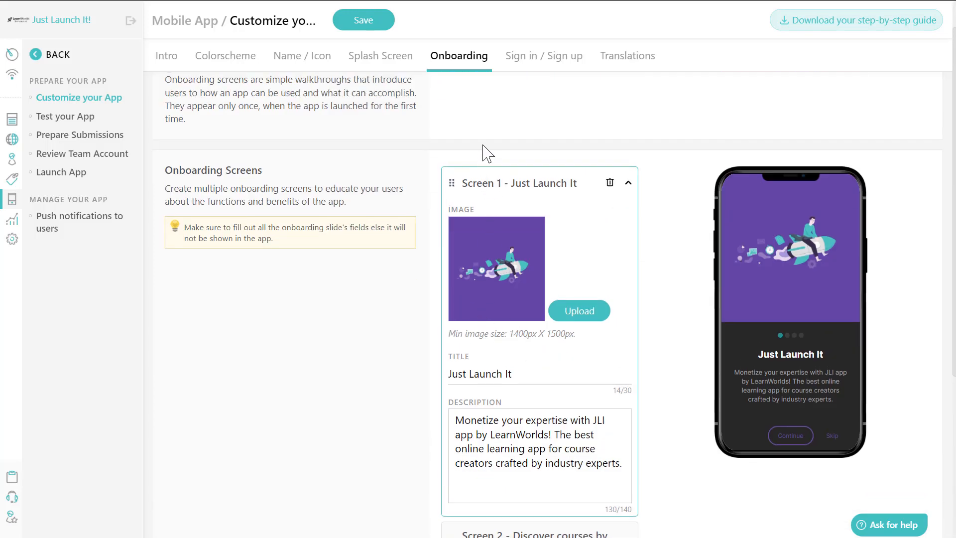
Step: Examine the app's sign in / sign up icon settings and show the school website's sign-in options
left_click(538, 69)
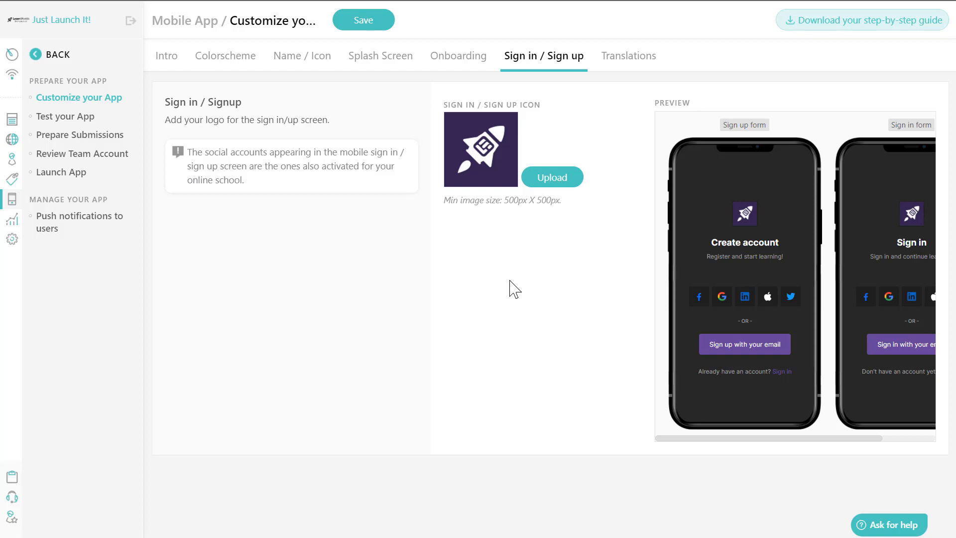
left_click(12, 139)
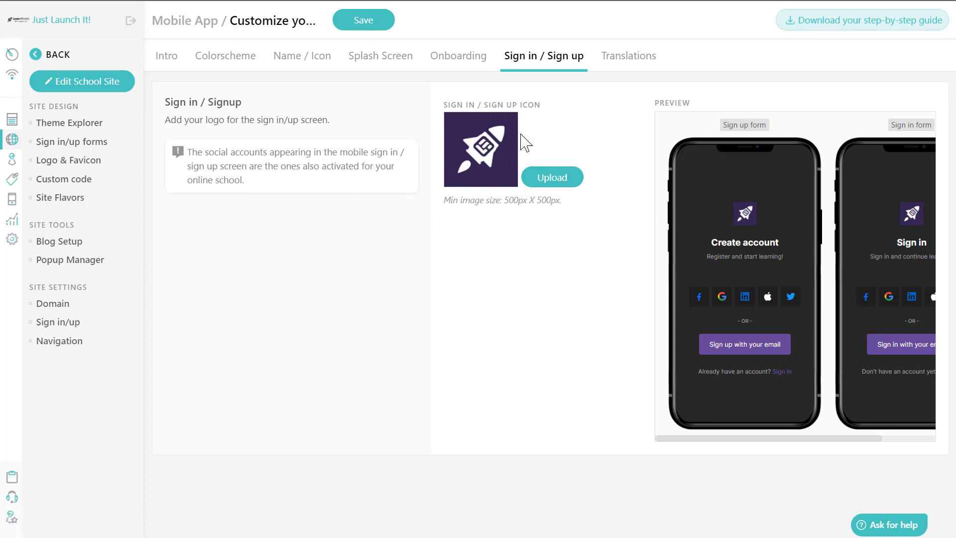
Step: Open the mobile app text translations, find the site language option under School Settings, and examine the editable UI texts
left_click(631, 58)
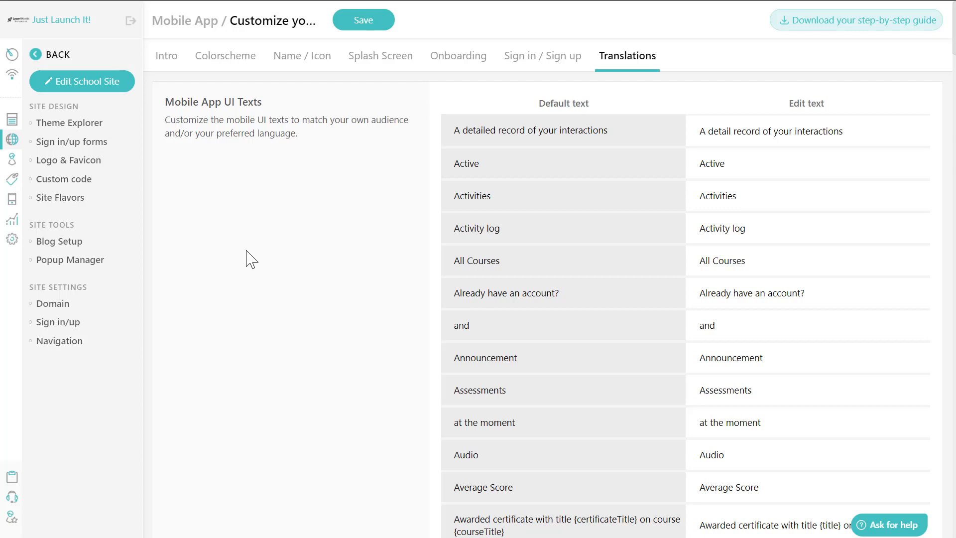
left_click(11, 240)
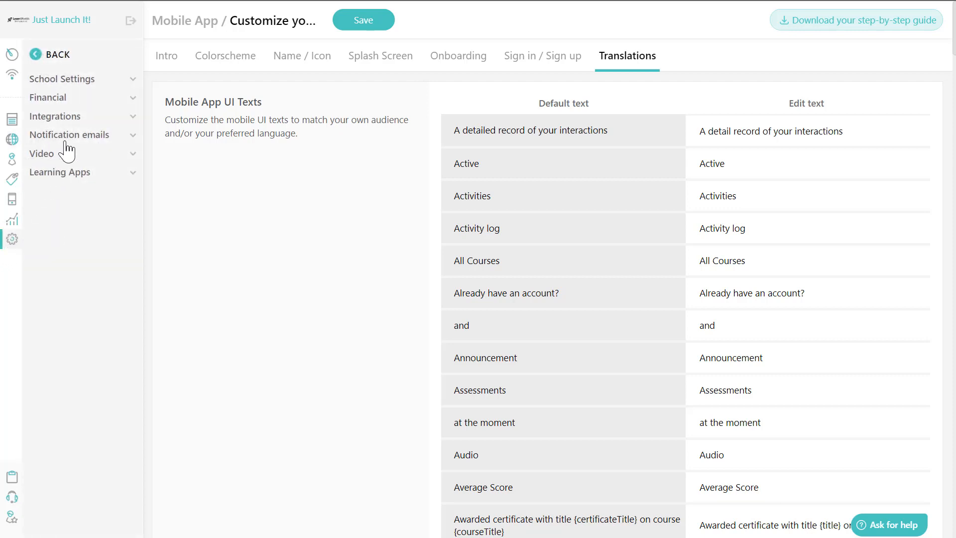
left_click(64, 80)
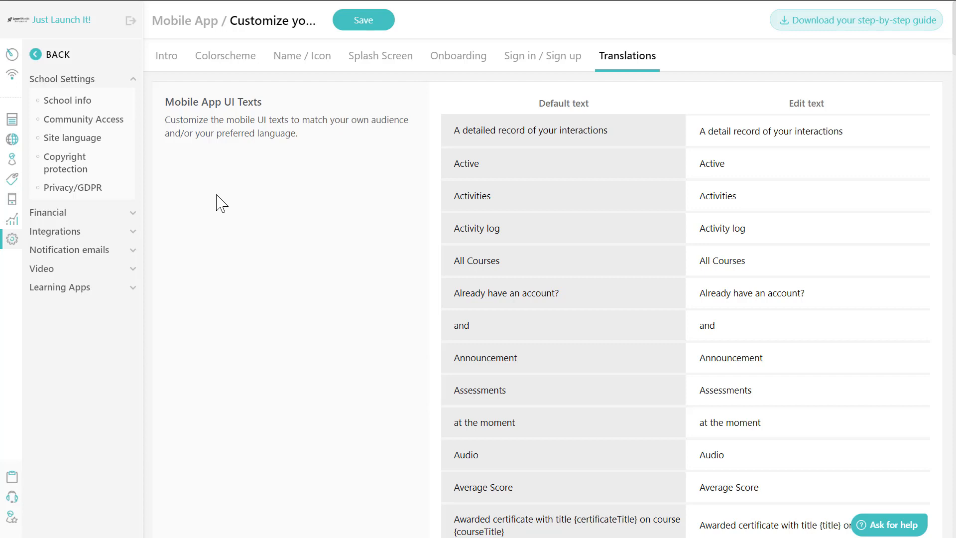
left_click_drag(749, 159, 693, 166)
left_click(734, 161)
left_click(755, 229)
scroll(812, 387, "down", 6)
scroll(811, 387, "up", 6)
Step: Return to the mobile app section and open the app testing page to view the Google Play demo app download
left_click(12, 199)
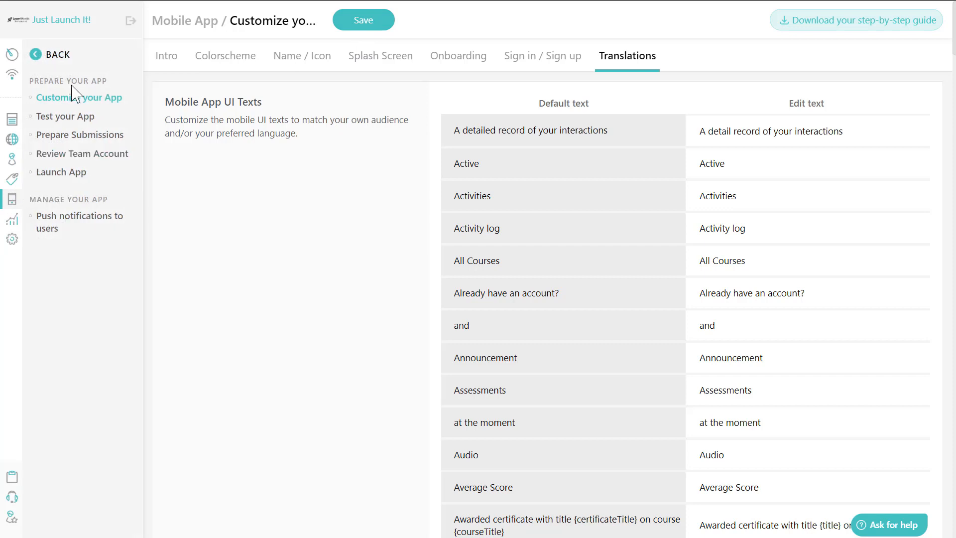
left_click(76, 120)
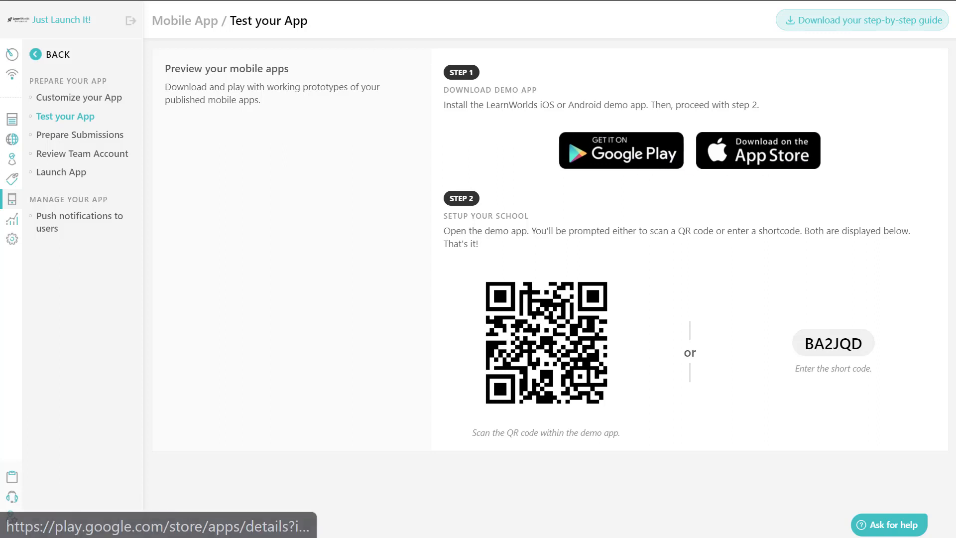
left_click(604, 146)
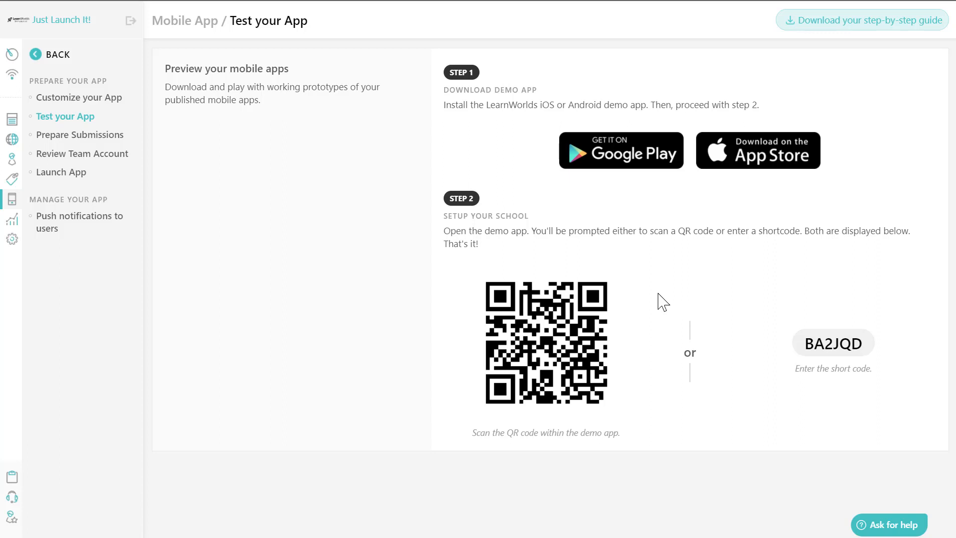
Step: Open the submission preparation page and switch the Google Play Store and App Store submission options off and back on
left_click(101, 142)
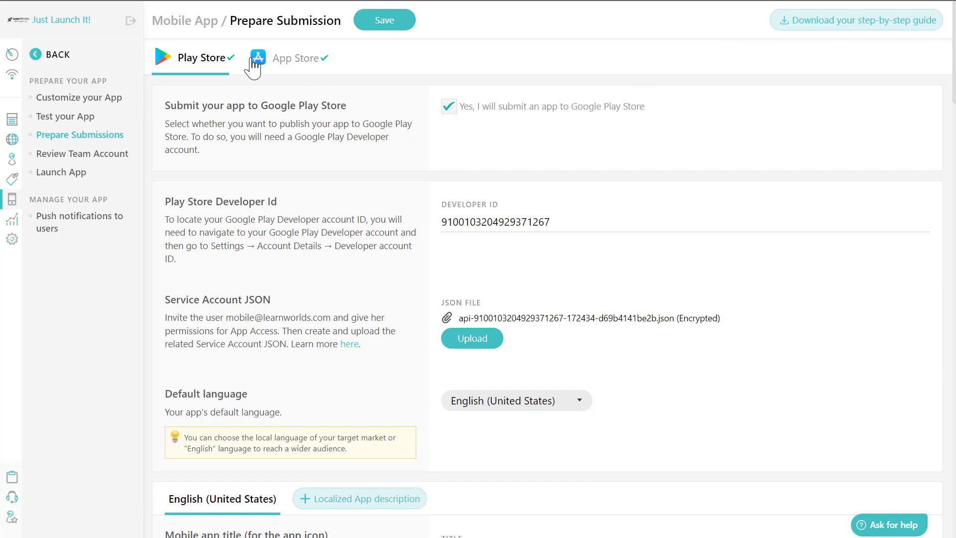
left_click(448, 110)
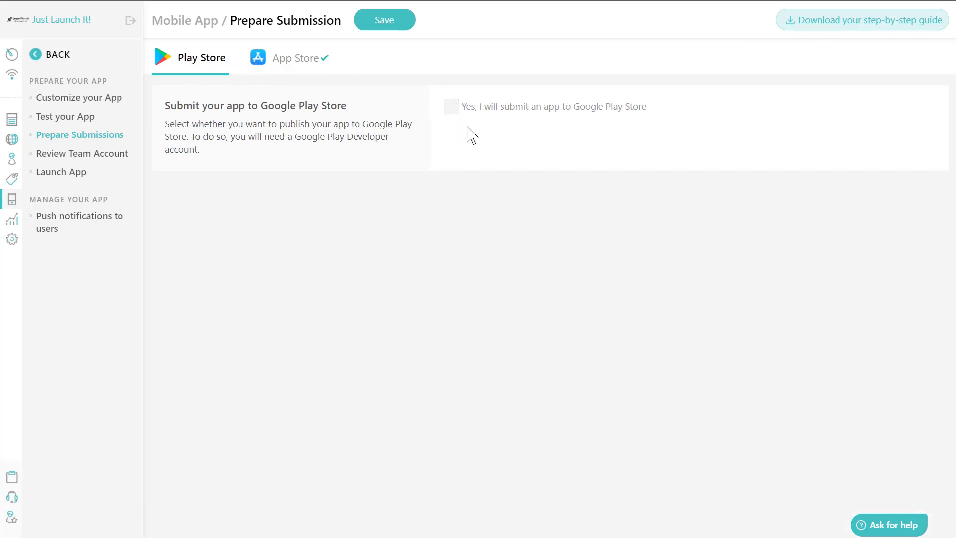
left_click(451, 108)
left_click(272, 61)
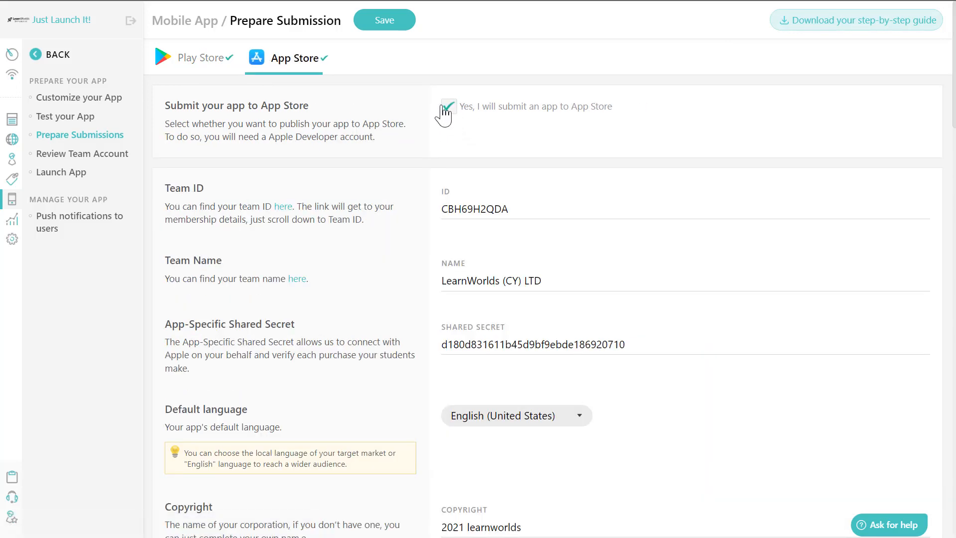
left_click(446, 108)
left_click(448, 109)
left_click(204, 63)
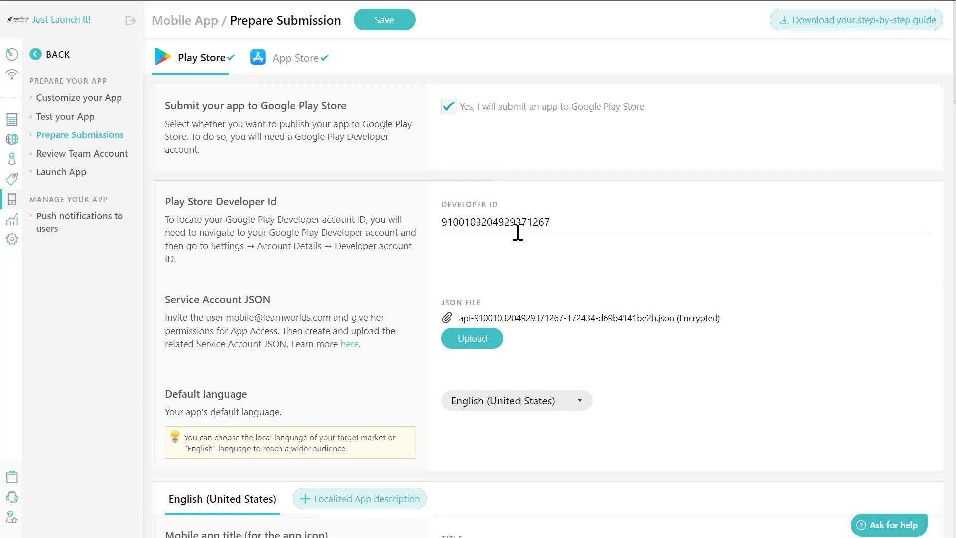
Step: Review the Play Store developer ID, service account JSON, default language, app title and description fields
scroll(398, 189, "down", 2)
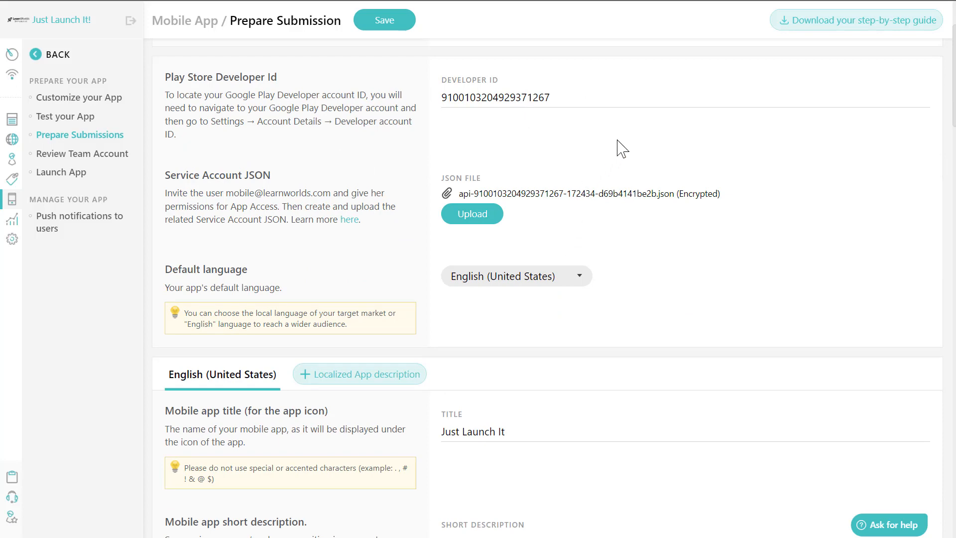
scroll(619, 148, "down", 2)
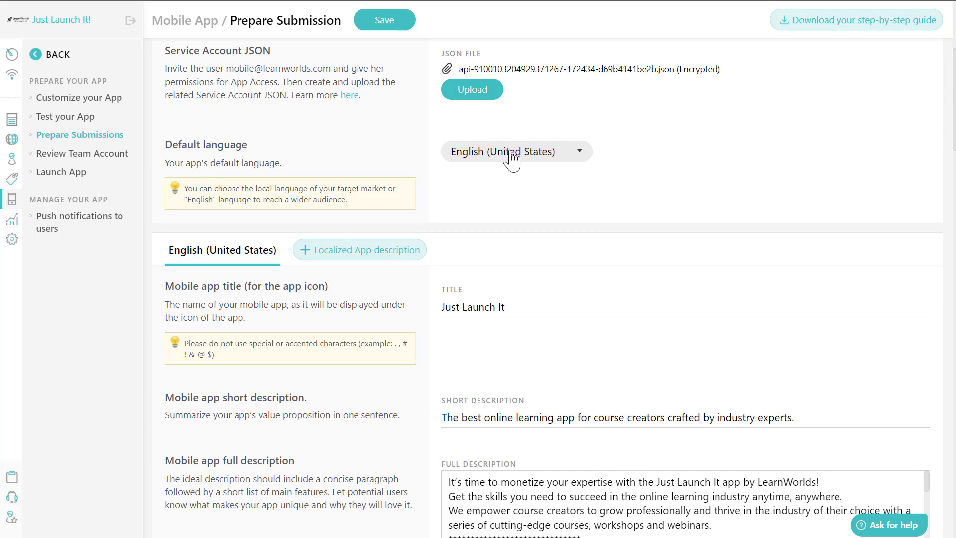
scroll(512, 161, "down", 2)
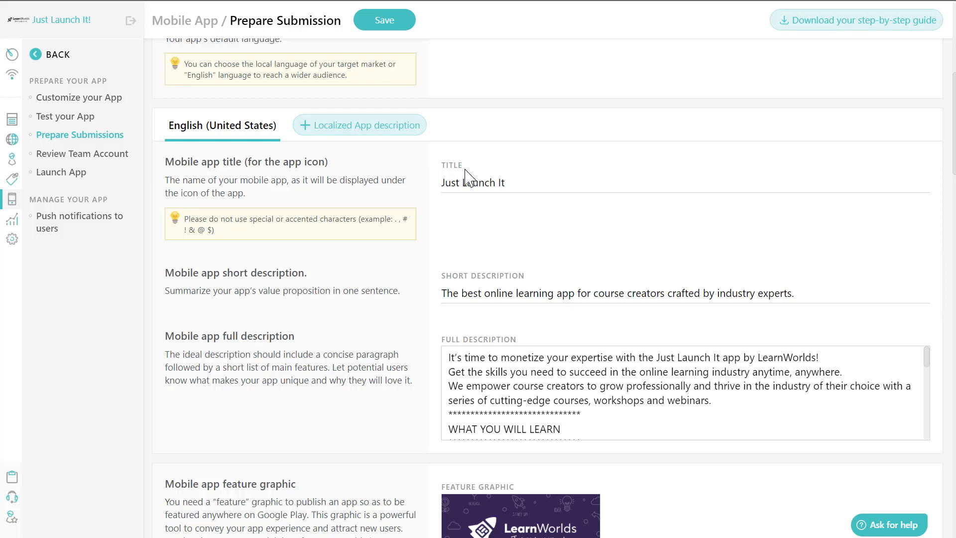
scroll(493, 174, "down", 2)
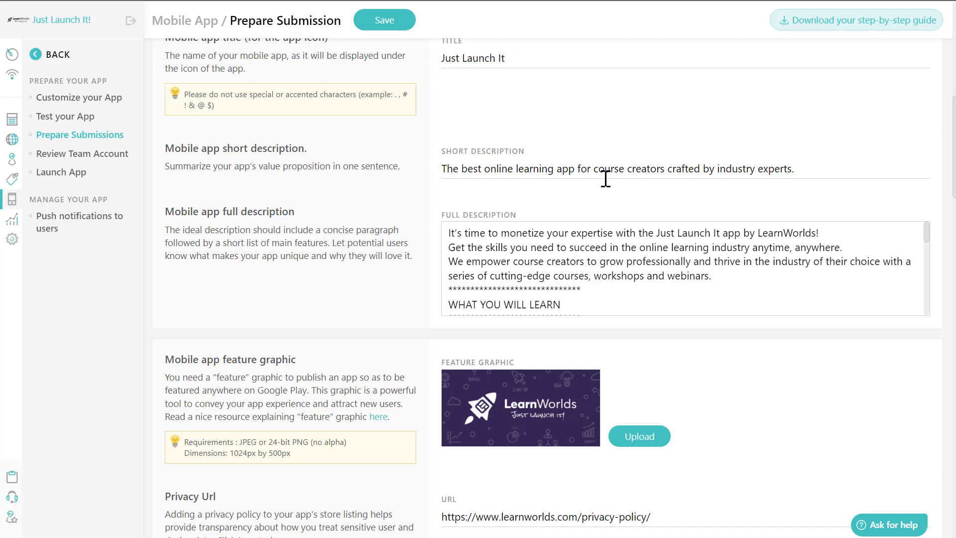
Step: Examine the Play Store feature graphic and check its required dimensions
scroll(426, 290, "down", 3)
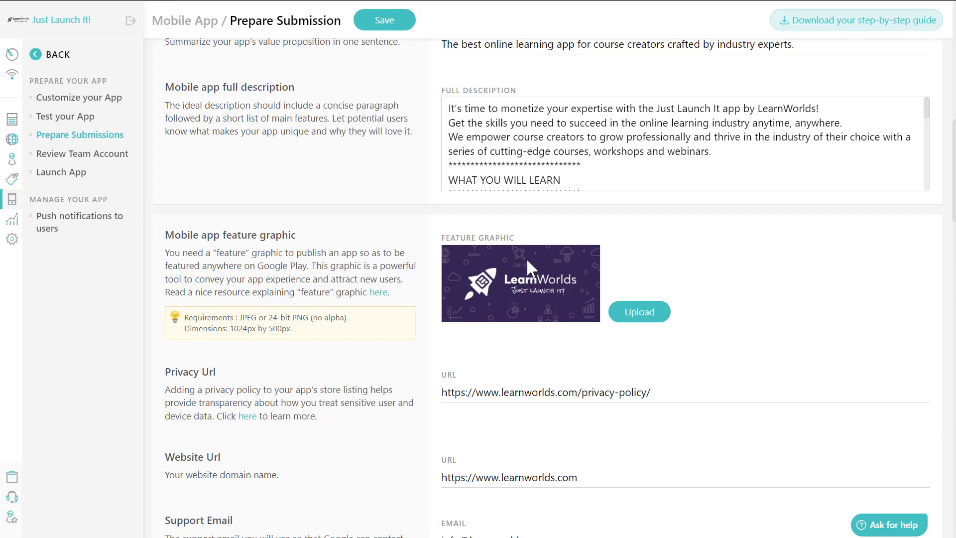
left_click_drag(294, 333, 223, 334)
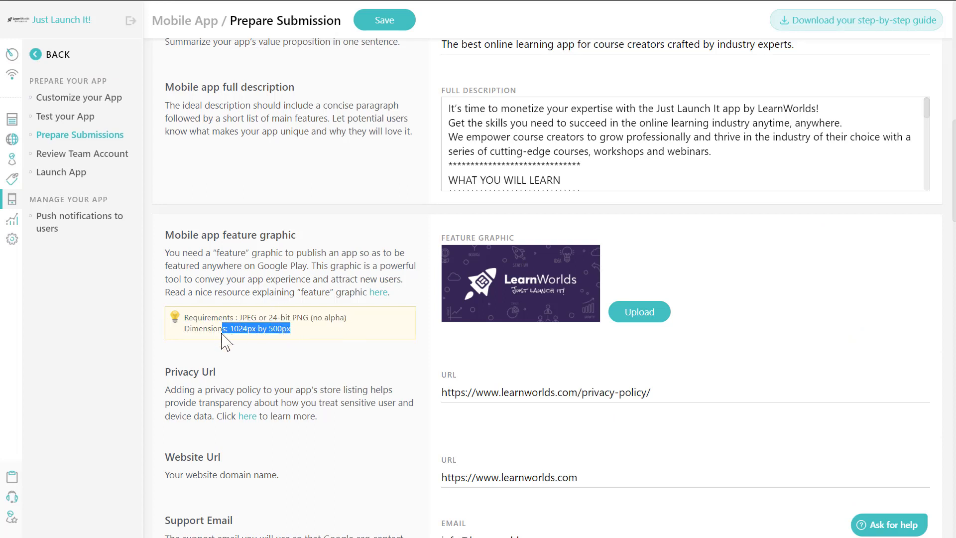
left_click(302, 333)
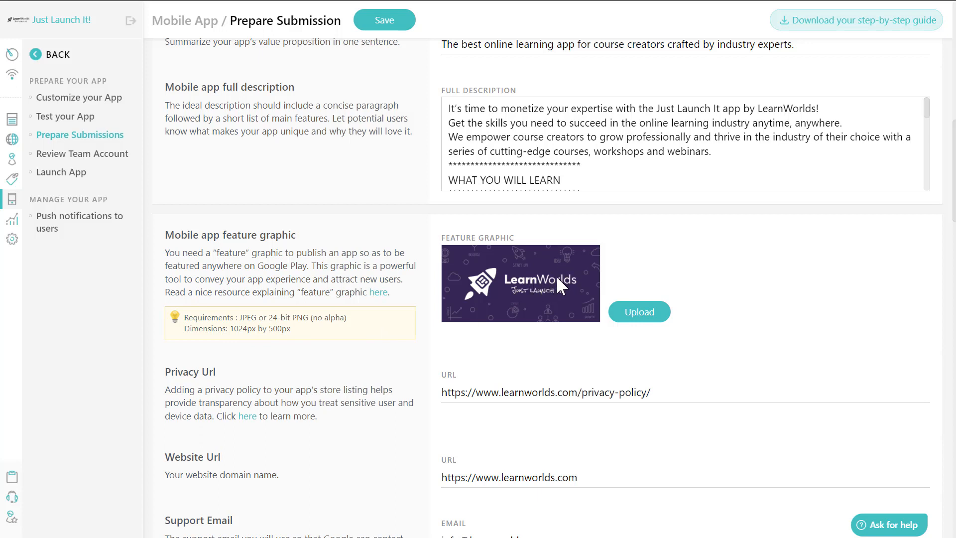
Step: Look over the privacy URL, website, support email, category and tags fields, and point out the privacy policy address
scroll(557, 276, "down", 3)
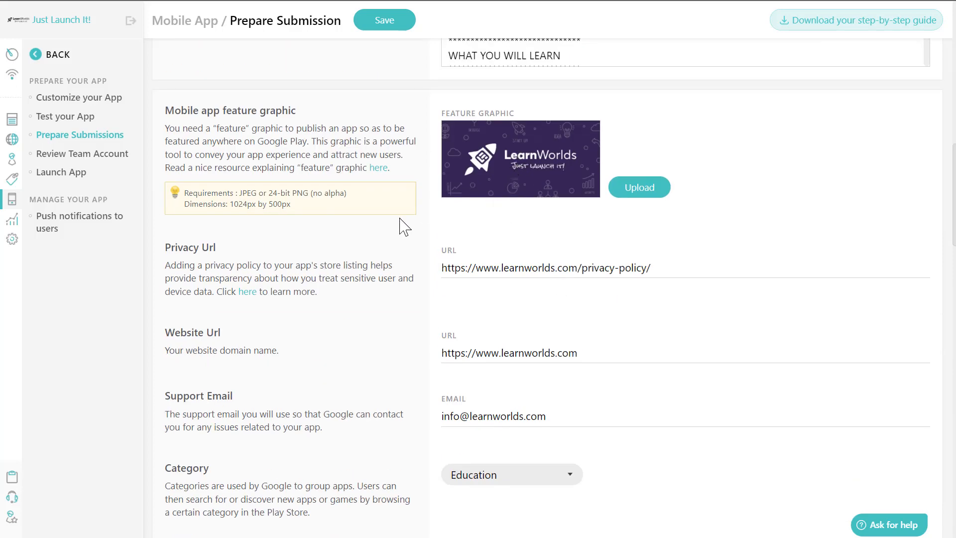
scroll(355, 209, "down", 5)
scroll(356, 209, "up", 3)
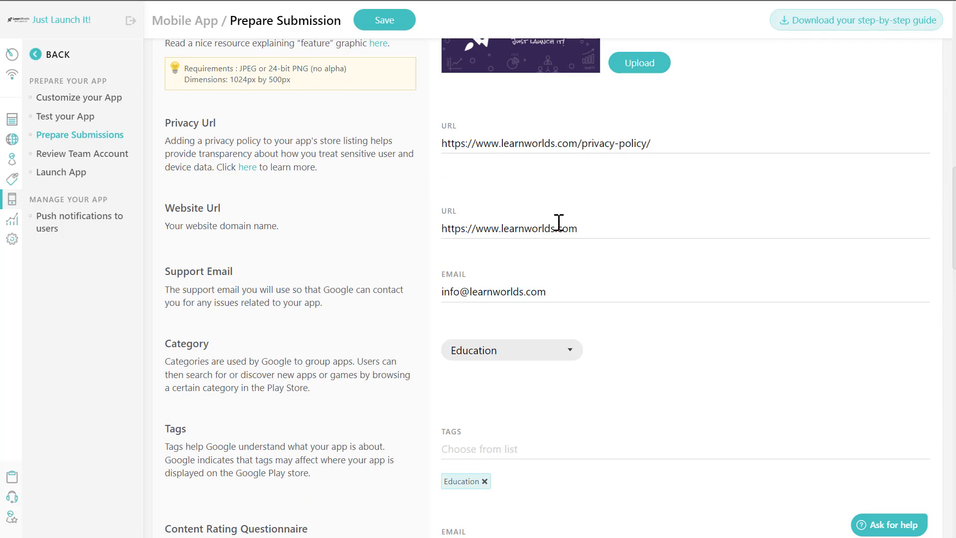
left_click_drag(656, 145, 450, 144)
left_click(559, 141)
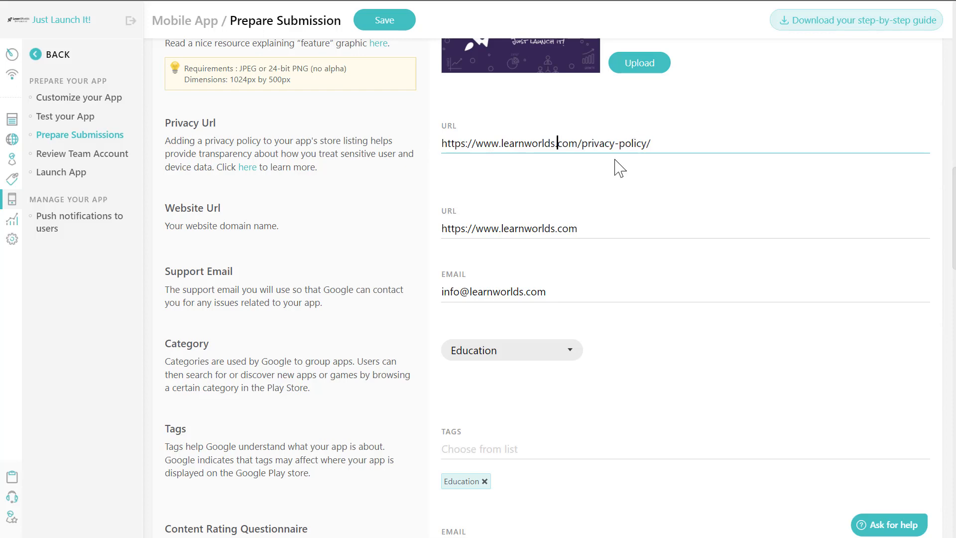
Step: Review the Play Store website URL, support email and category fields, and look through the available tags without changing the selection
left_click(574, 234)
scroll(349, 279, "down", 5)
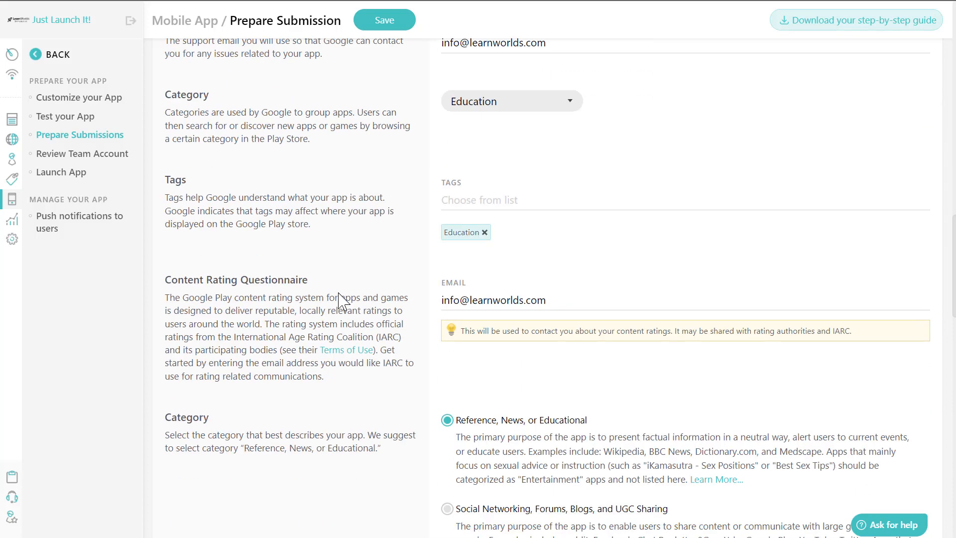
scroll(342, 289, "up", 3)
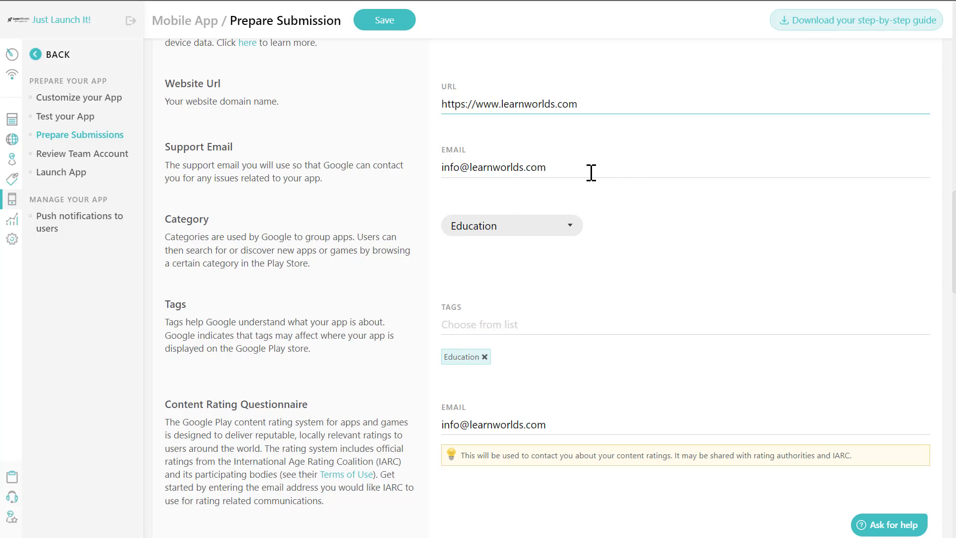
scroll(591, 173, "down", 2)
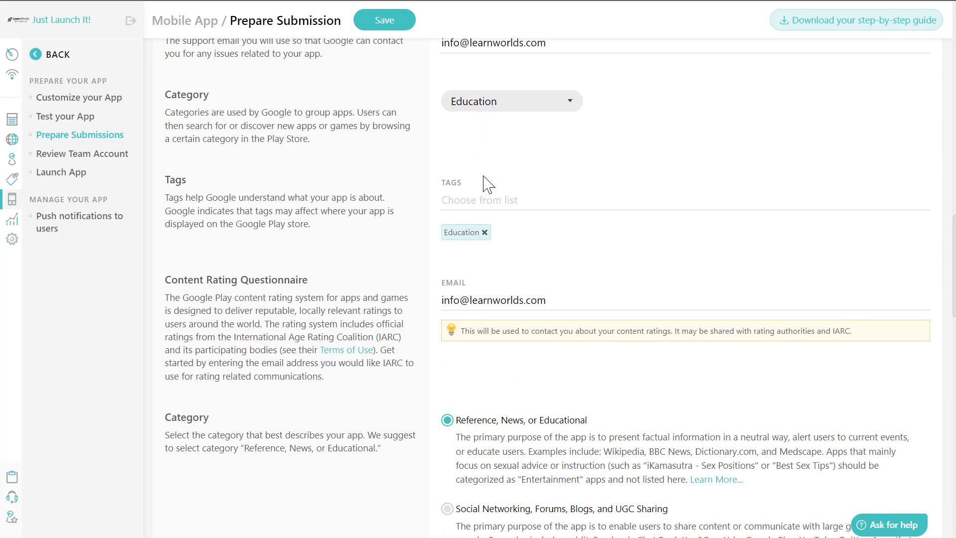
left_click(489, 197)
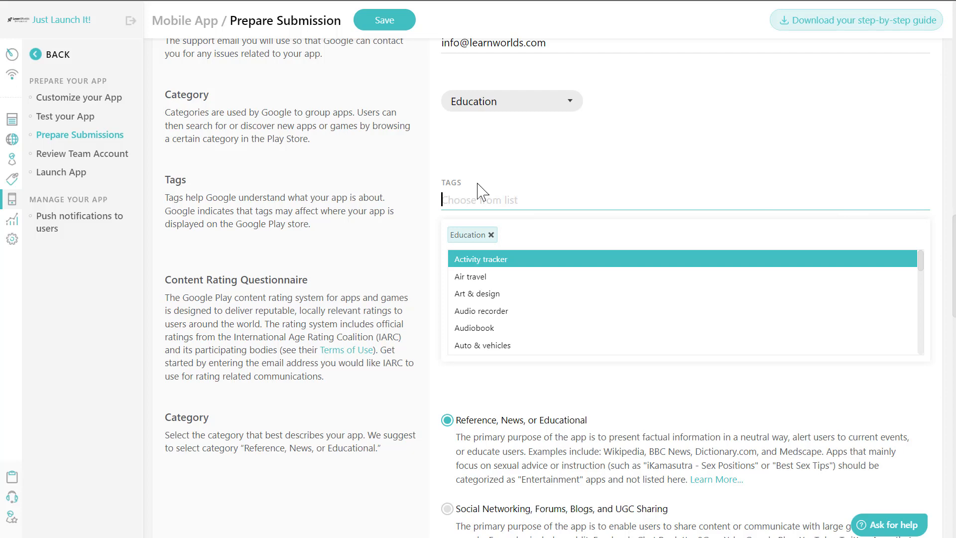
left_click(277, 135)
scroll(279, 135, "down", 2)
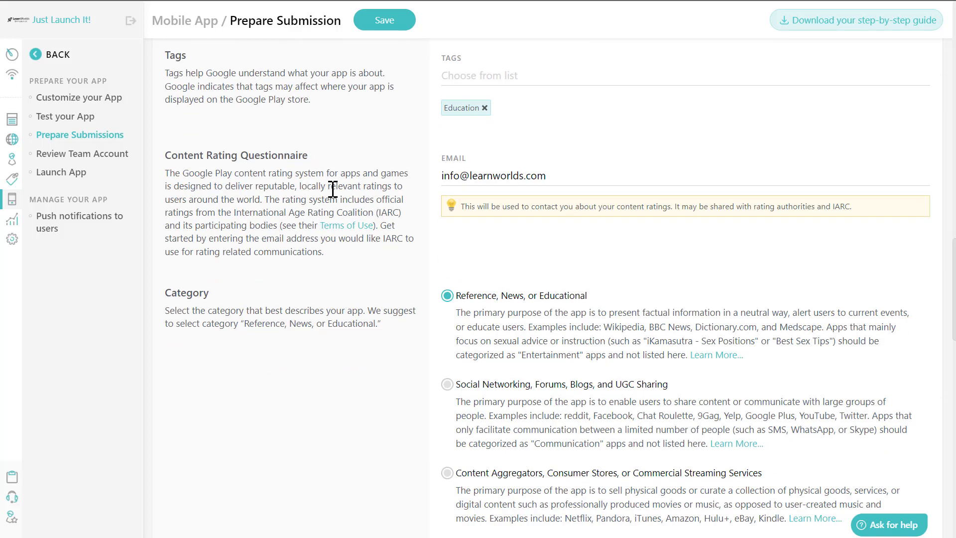
Step: Look over the Play Store content rating questionnaire and point out its contact email address
scroll(395, 252, "down", 10)
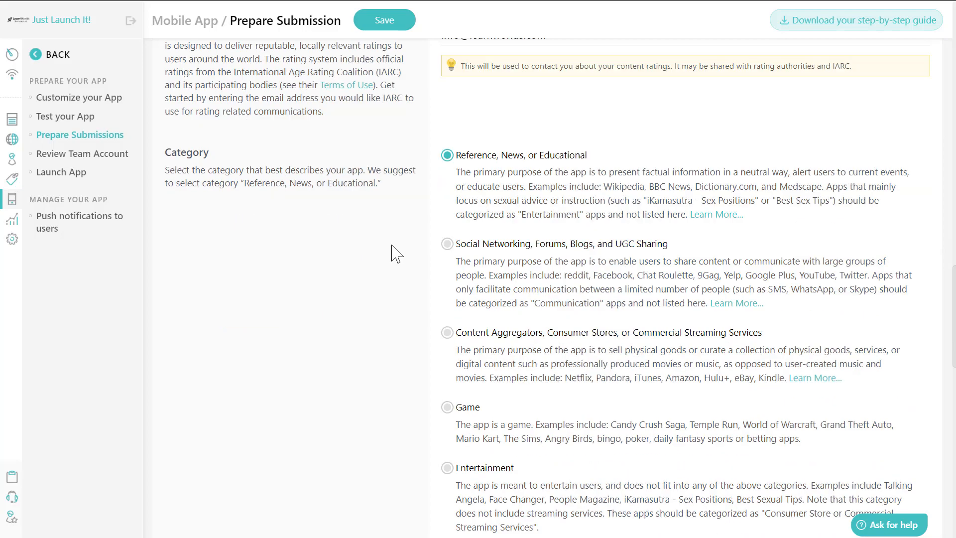
scroll(510, 264, "up", 8)
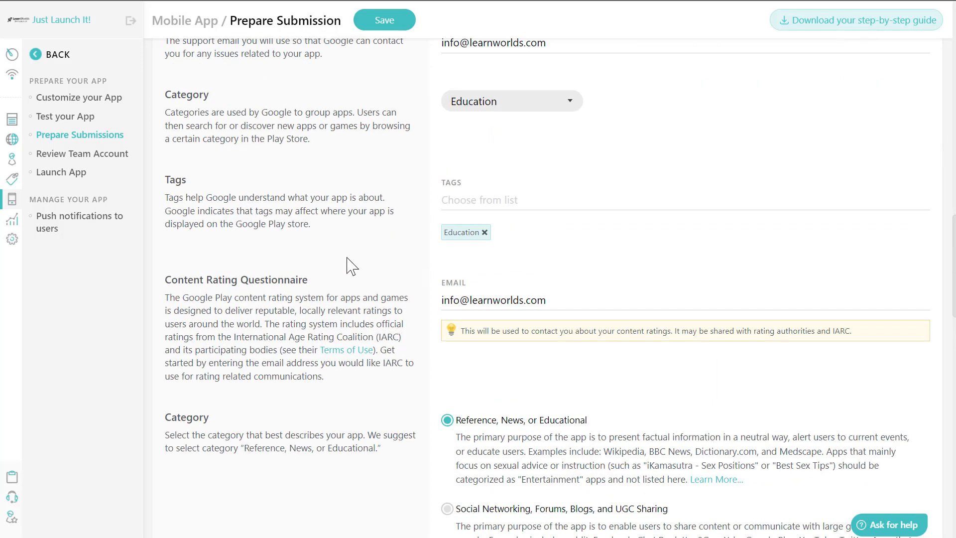
scroll(343, 266, "down", 3)
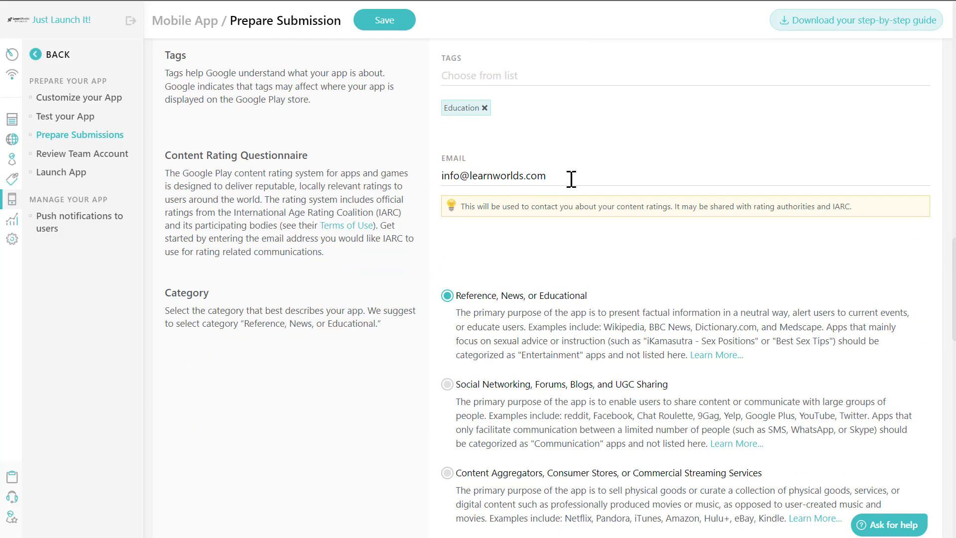
left_click_drag(570, 177, 429, 175)
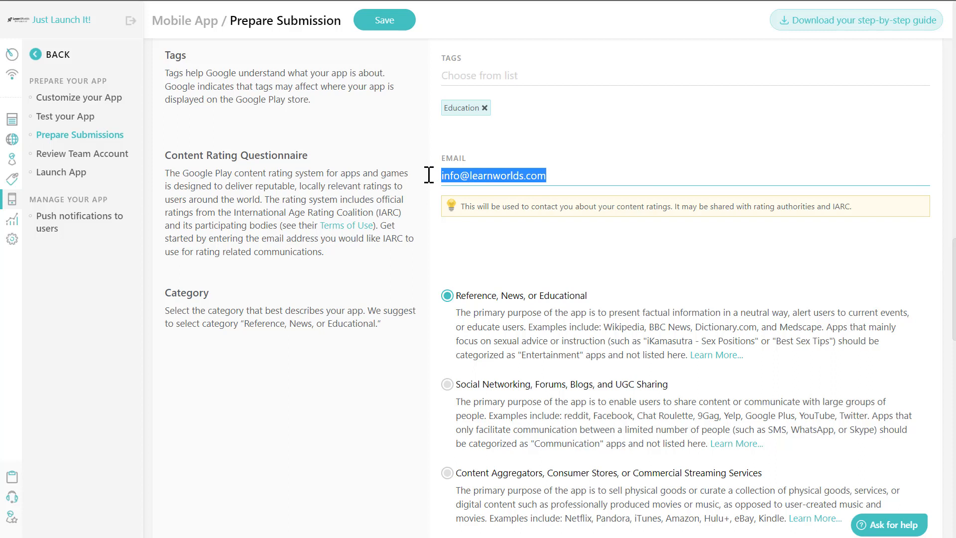
left_click(429, 175)
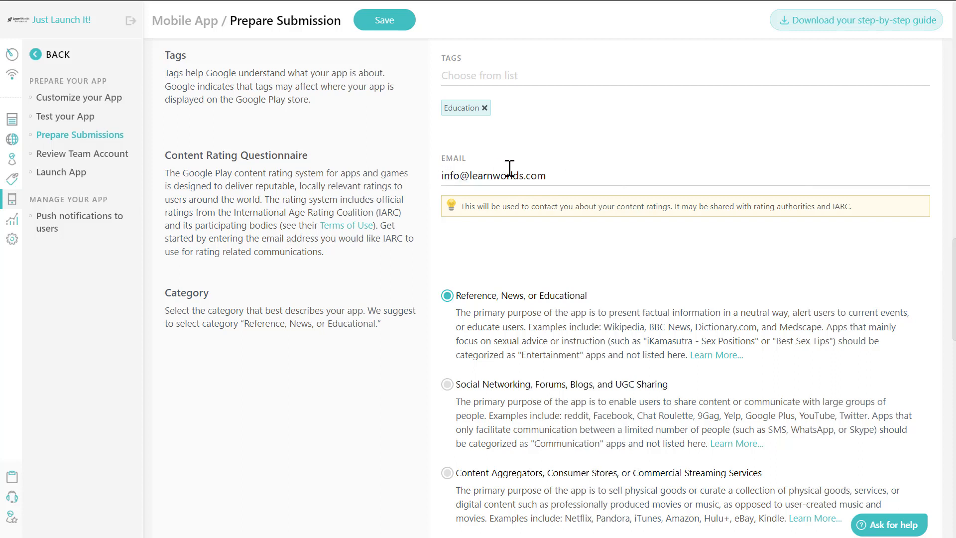
left_click_drag(559, 175, 440, 170)
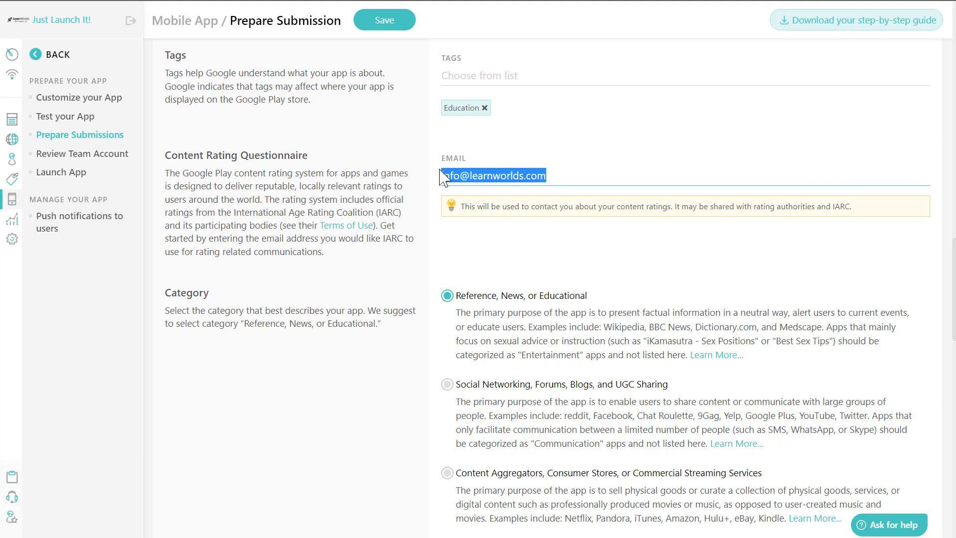
Step: Examine the content rating category options and highlight "Reference, News, or Educational"
scroll(443, 177, "down", 5)
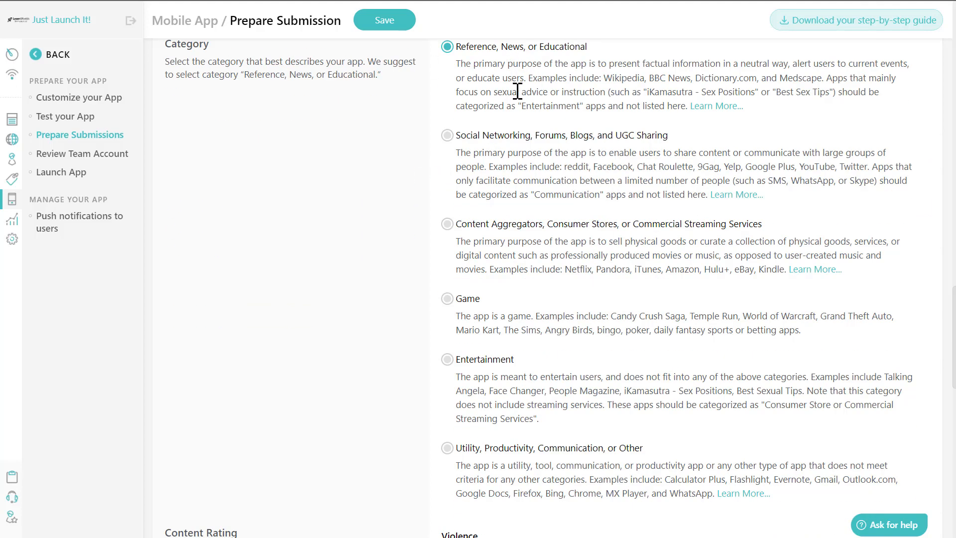
scroll(518, 91, "up", 3)
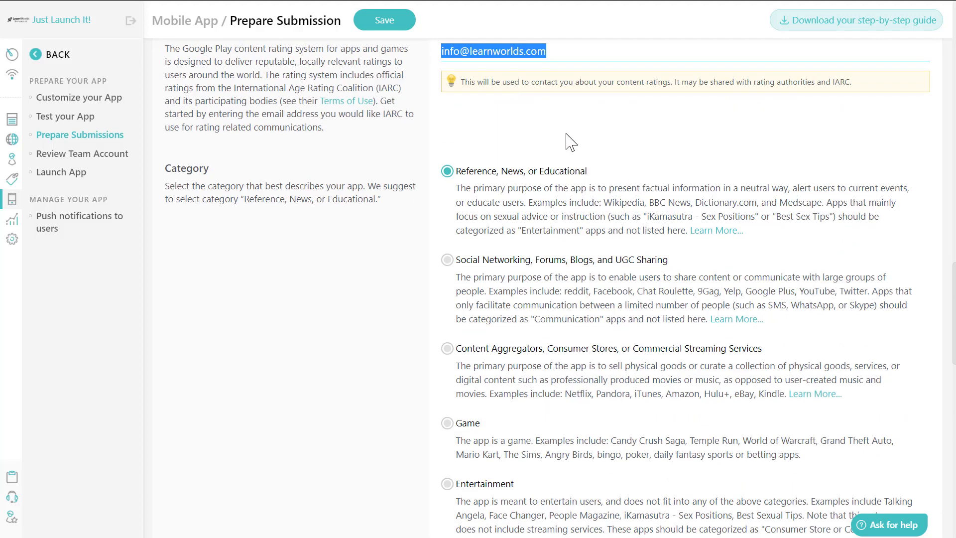
left_click_drag(594, 172, 454, 175)
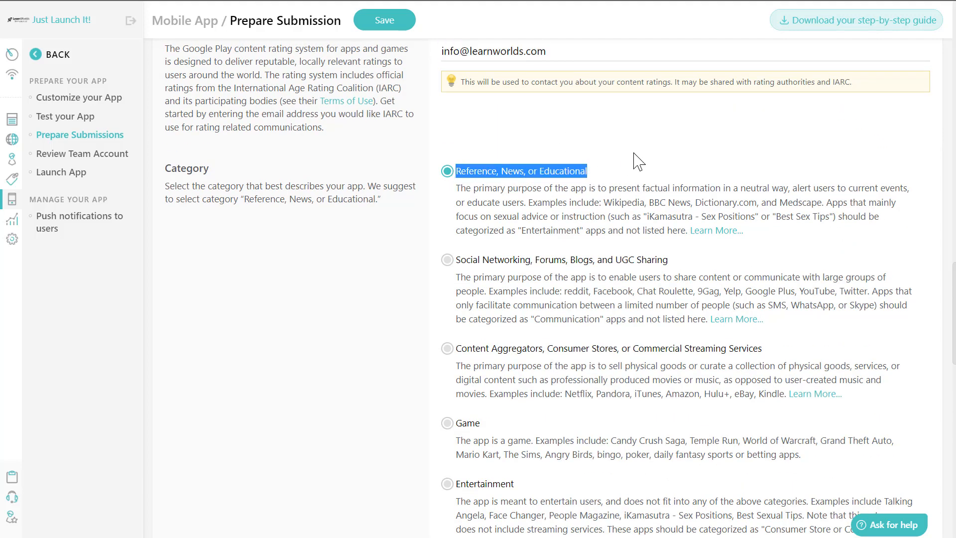
scroll(616, 198, "down", 5)
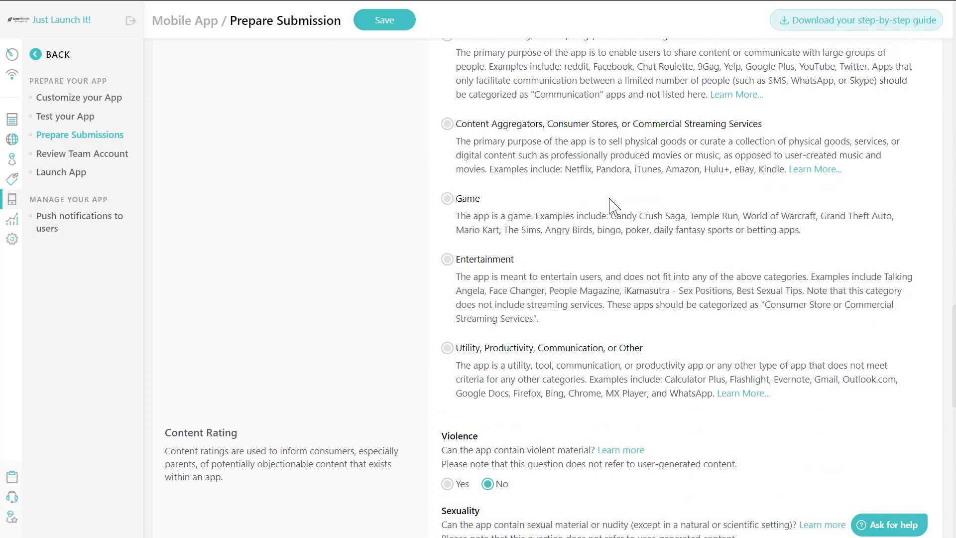
scroll(611, 202, "up", 5)
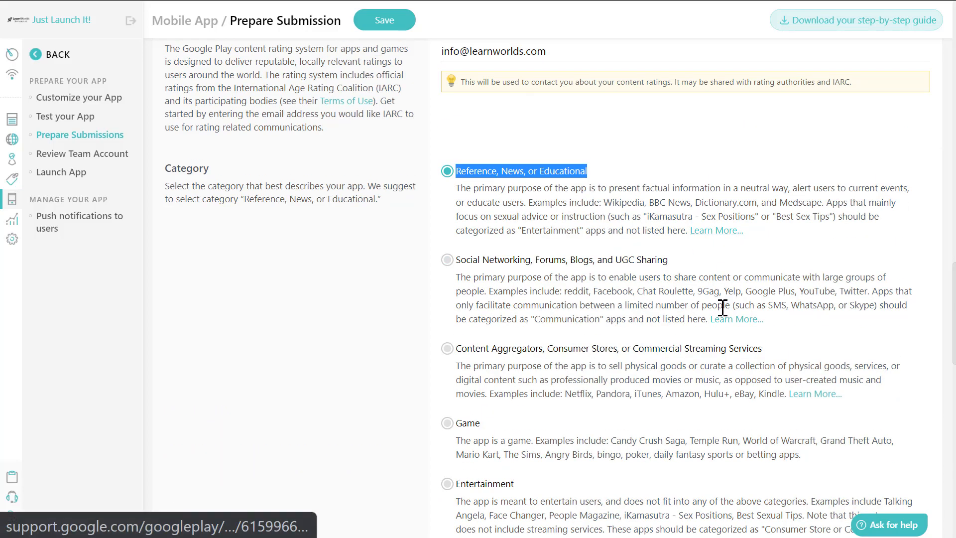
Step: Review the Play Store content rating questions, the target age groups and the appeal to children setting
scroll(729, 301, "down", 10)
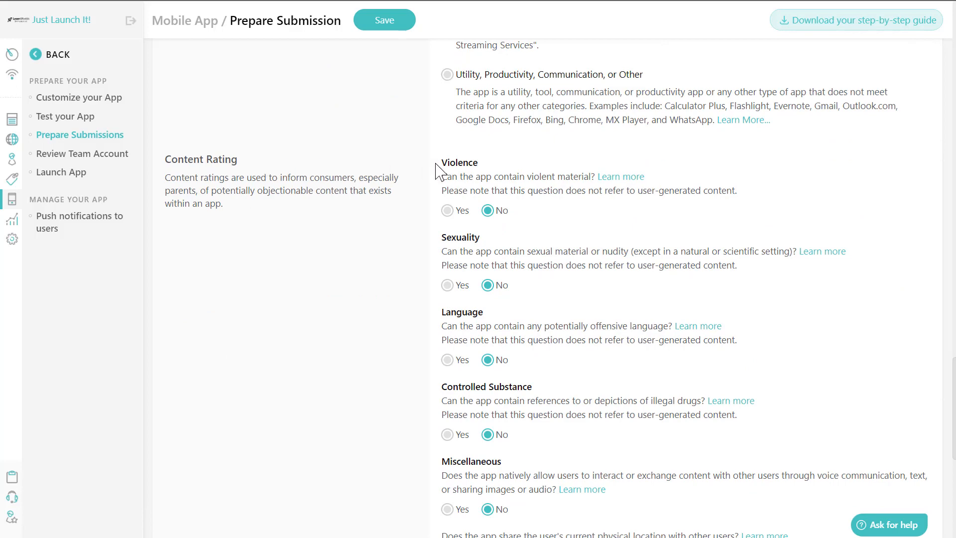
scroll(506, 244, "down", 3)
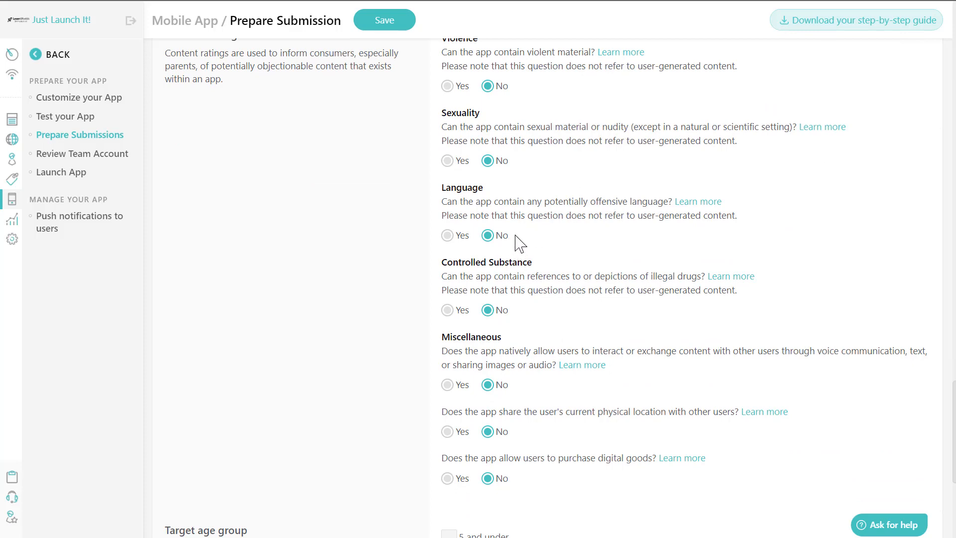
scroll(545, 331, "down", 3)
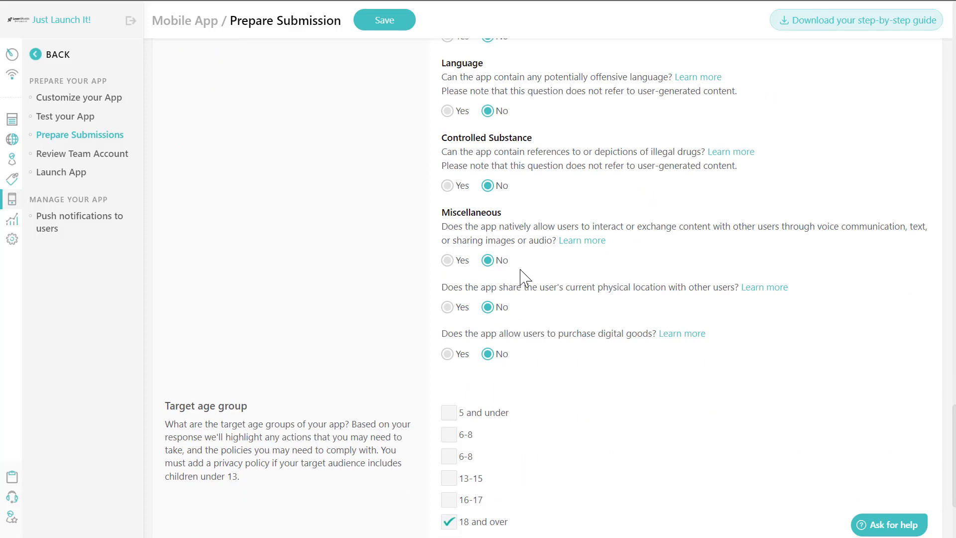
scroll(523, 264, "up", 3)
scroll(550, 124, "up", 6)
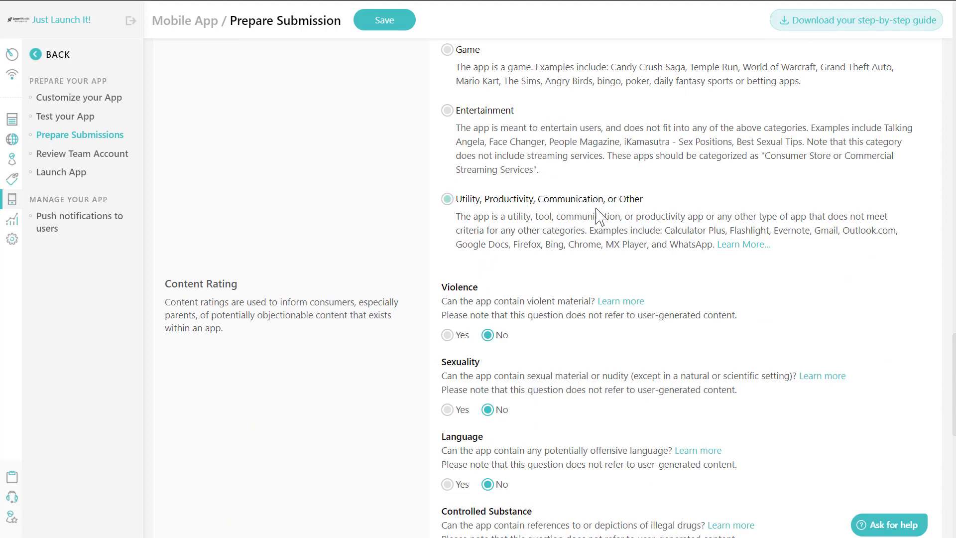
scroll(601, 215, "down", 12)
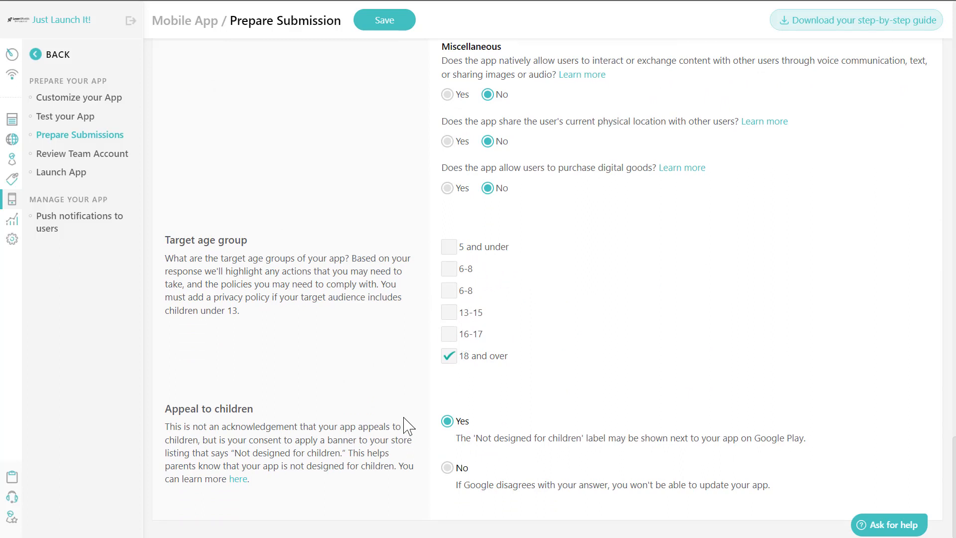
Step: Switch to the App Store submission settings and point out the app-specific shared secret below the team ID and name
scroll(418, 413, "up", 20)
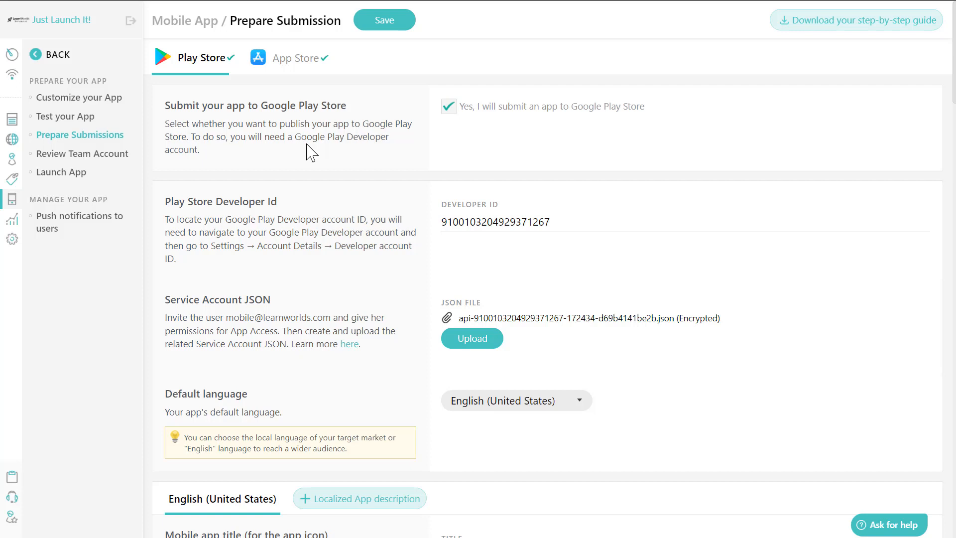
left_click(290, 64)
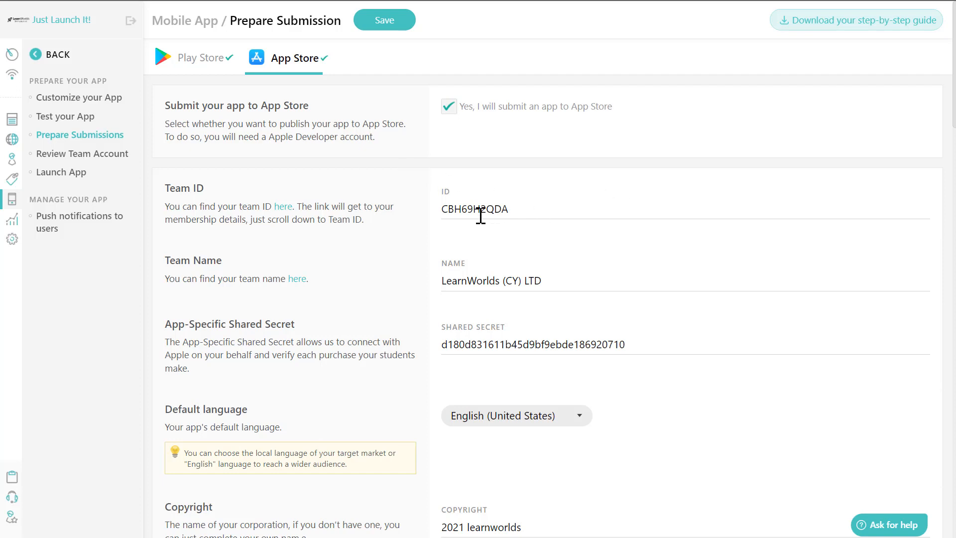
scroll(432, 219, "down", 2)
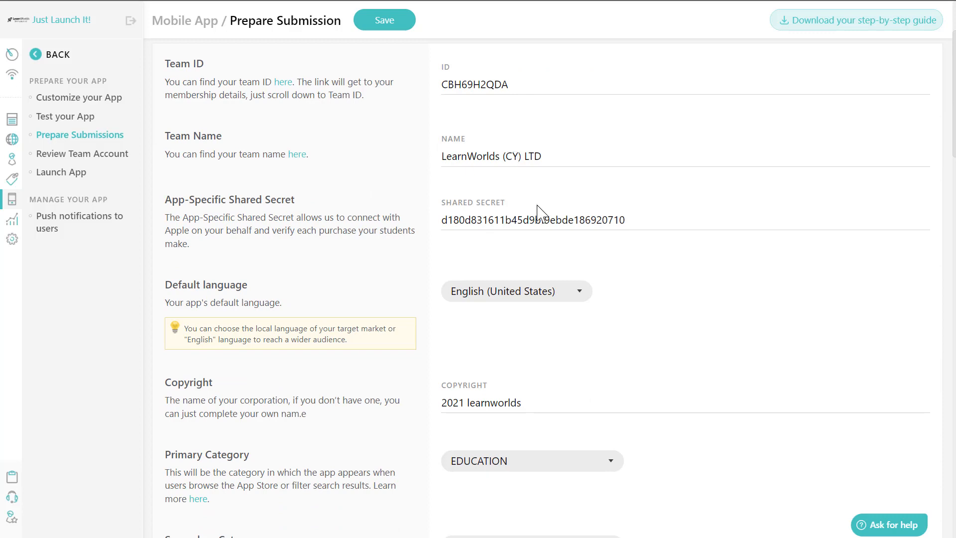
left_click_drag(636, 214, 457, 220)
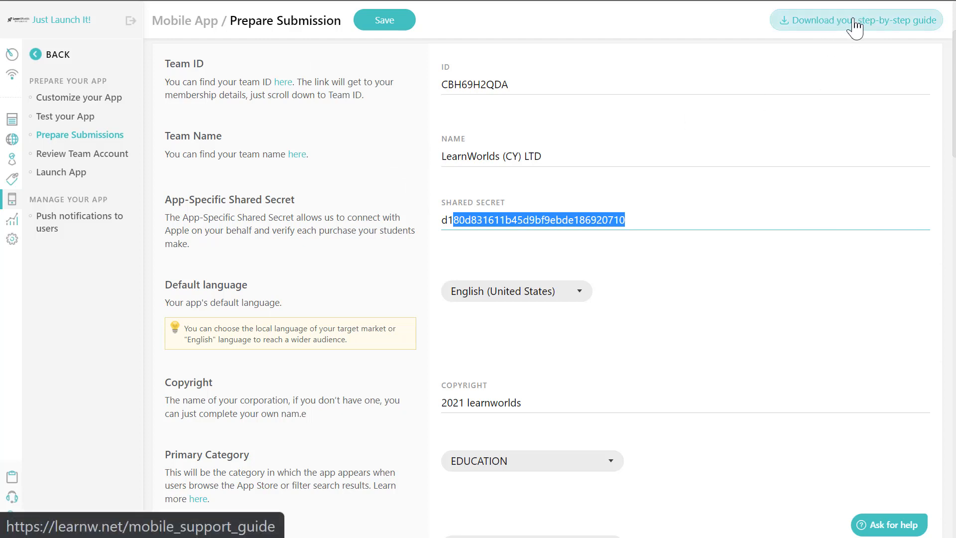
Step: Review the App Store default language, copyright, primary category and secondary category fields
scroll(800, 145, "down", 3)
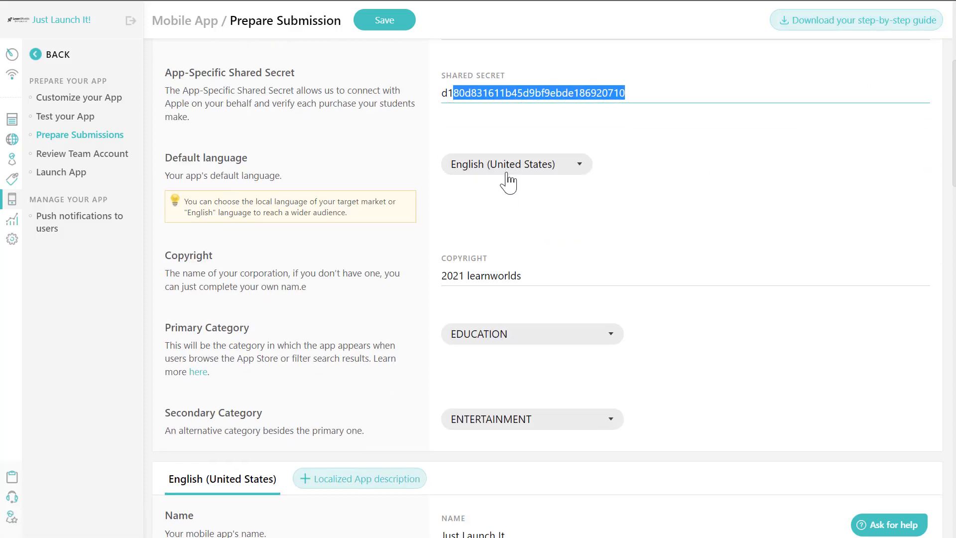
scroll(508, 182, "down", 3)
left_click(548, 161)
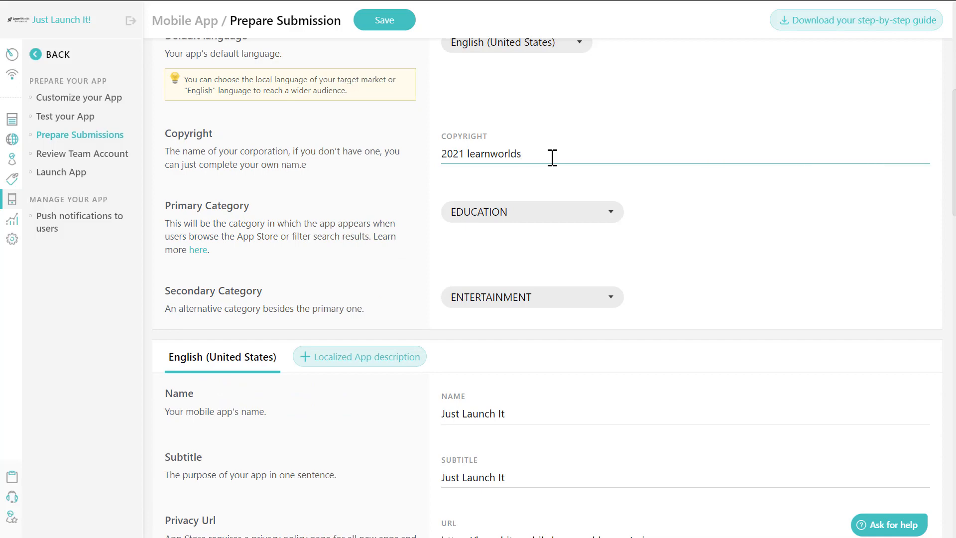
scroll(550, 156, "down", 3)
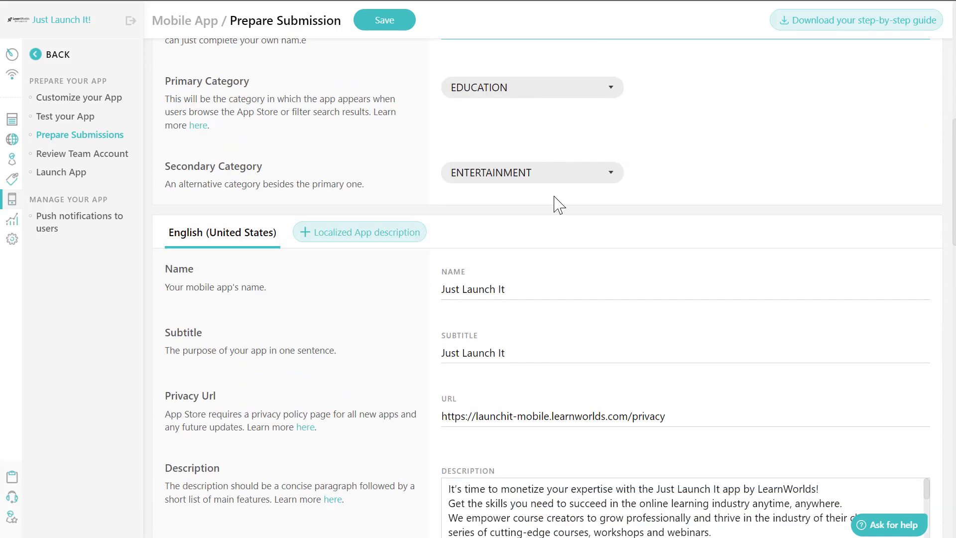
scroll(560, 202, "down", 3)
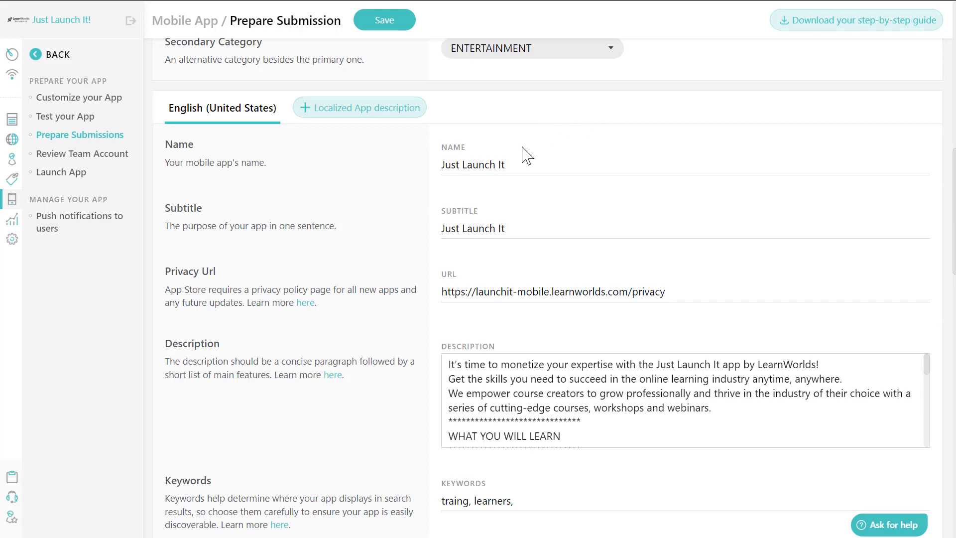
Step: Examine the App Store listing's subtitle, privacy URL and description fields
scroll(524, 149, "down", 3)
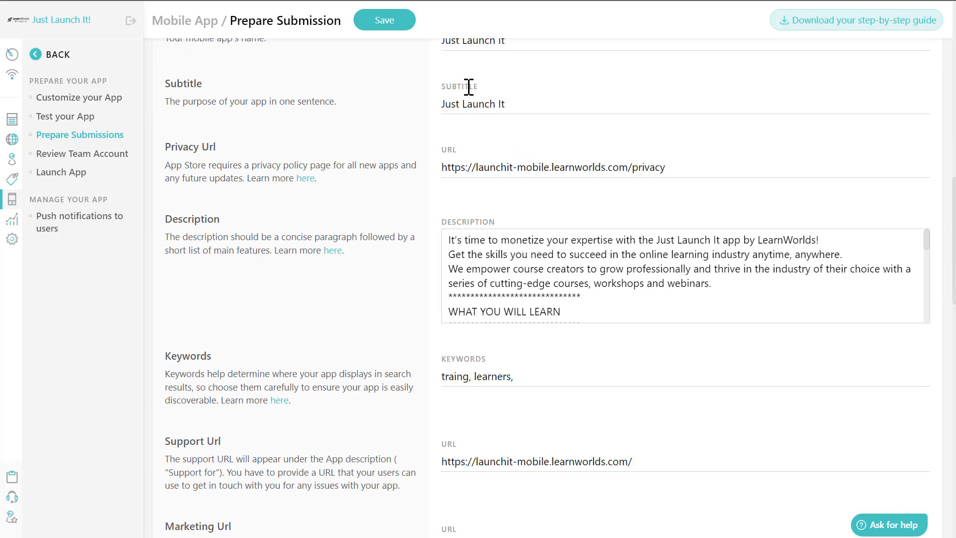
left_click_drag(522, 105, 437, 98)
left_click(389, 130)
scroll(488, 237, "down", 4)
scroll(488, 241, "up", 4)
scroll(476, 186, "down", 3)
left_click(497, 152)
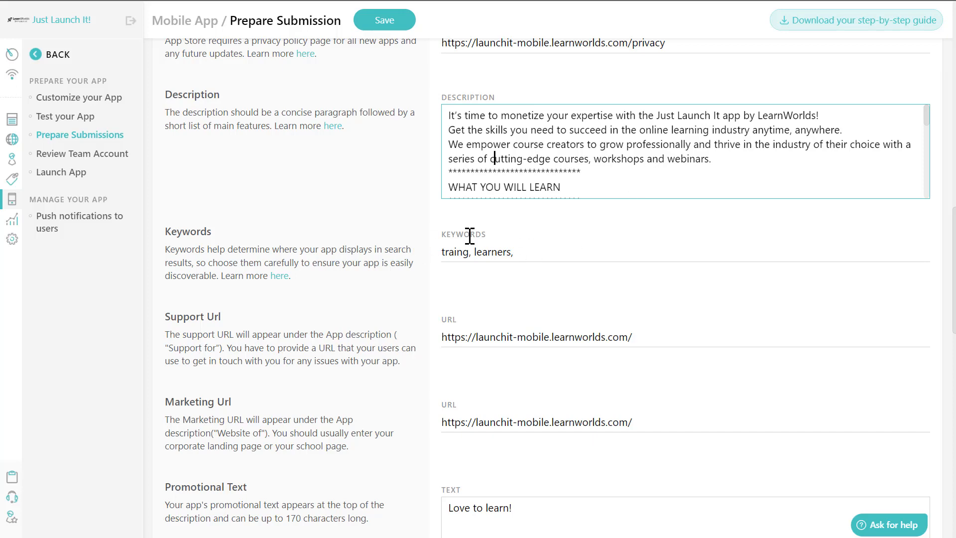
Step: Review the App Store keywords, support URL and marketing URL, and point out the promotional text
scroll(523, 248, "down", 2)
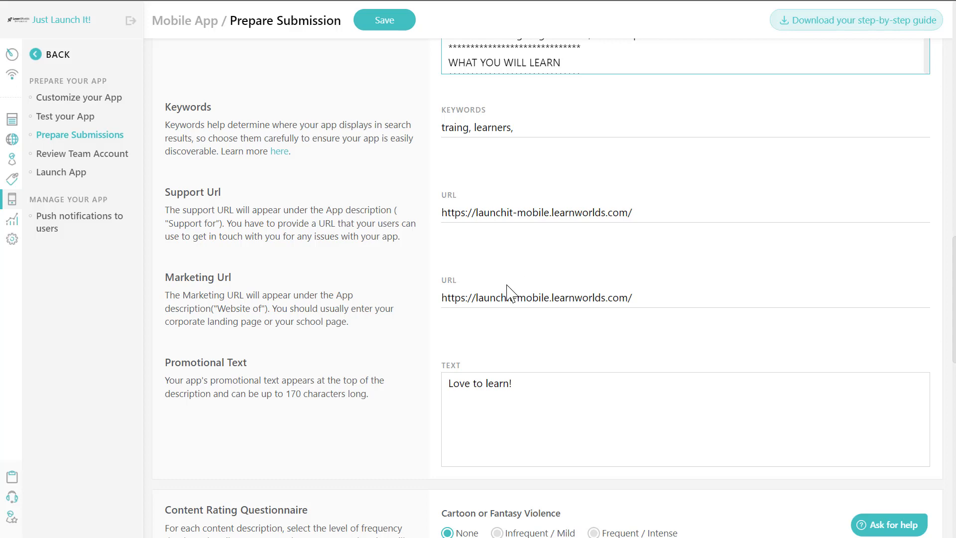
scroll(562, 340, "down", 2)
left_click(543, 260)
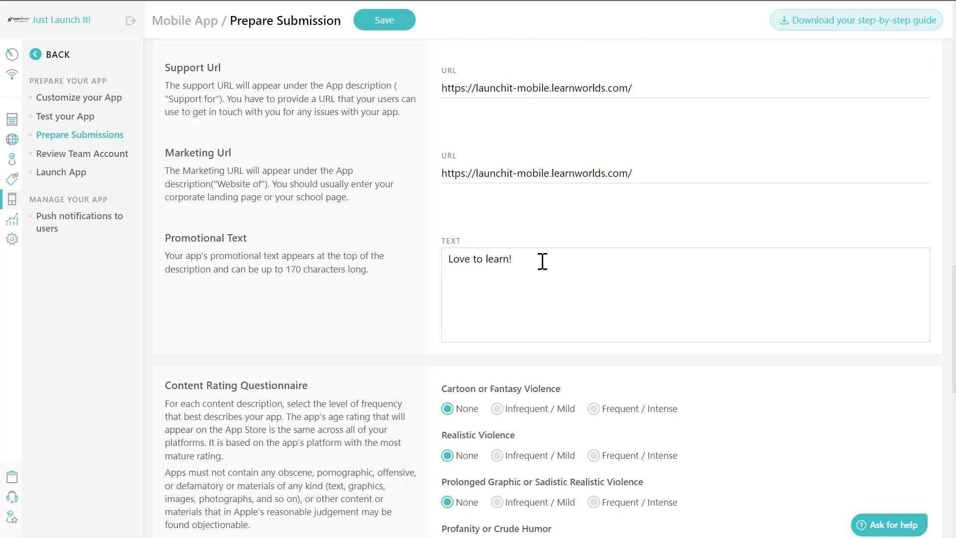
left_click_drag(525, 260, 479, 261)
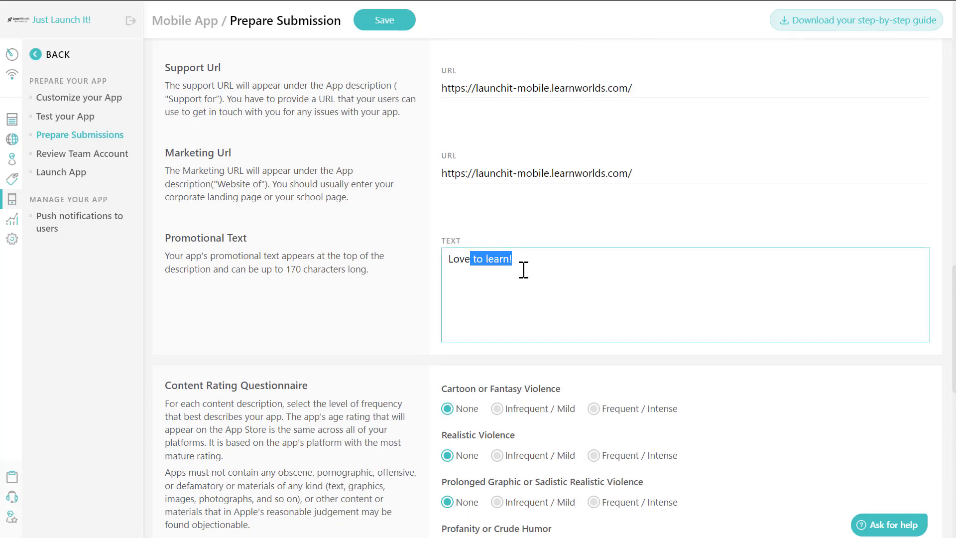
Step: Review the App Store content rating questionnaire and the app purpose field in the review notes
scroll(523, 271, "down", 6)
scroll(454, 261, "up", 2)
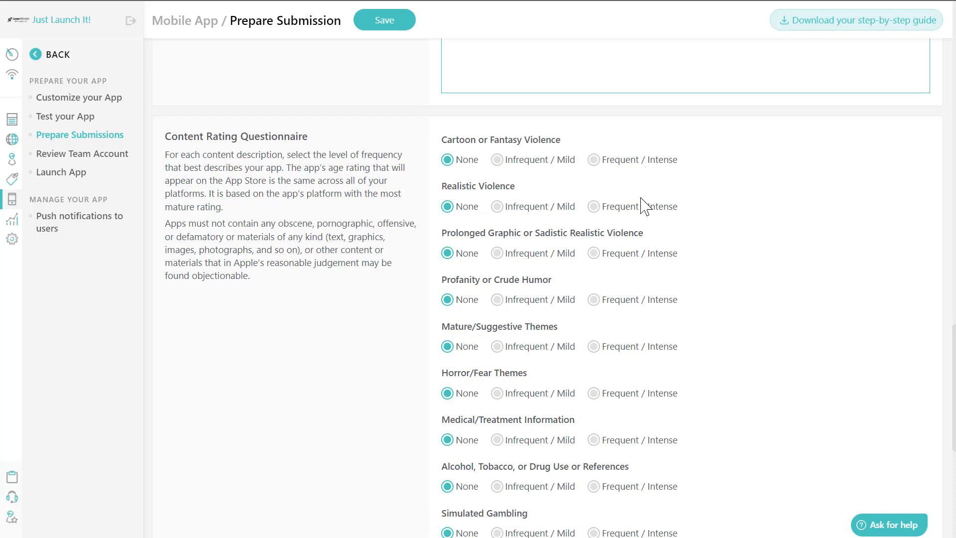
scroll(638, 257, "down", 4)
scroll(638, 258, "down", 2)
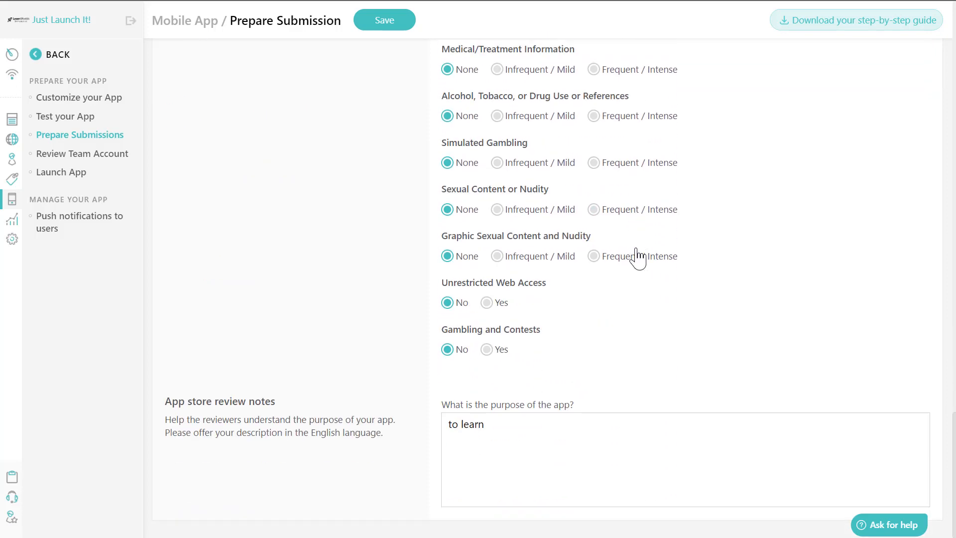
left_click(500, 464)
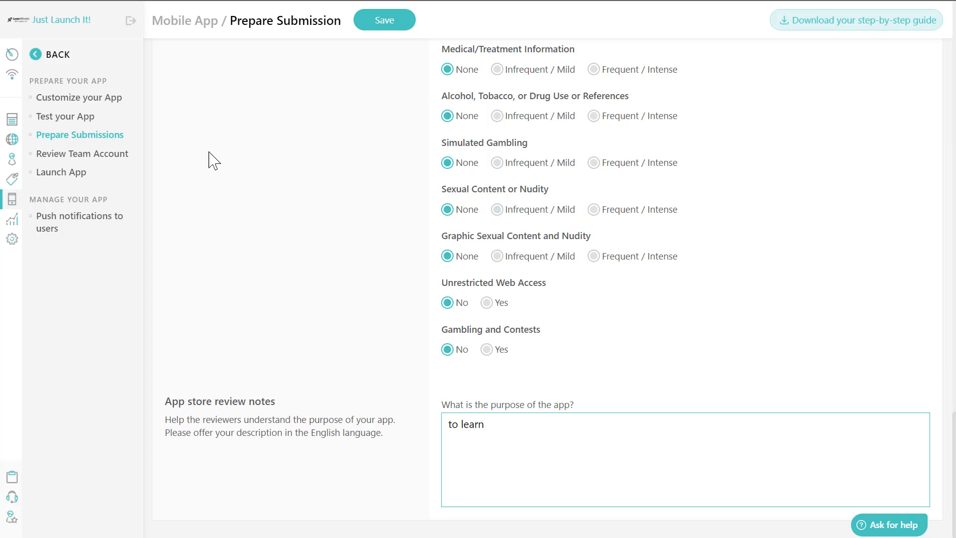
Step: Check the review team's test account settings, and open the app launch page to view its plans
left_click(116, 163)
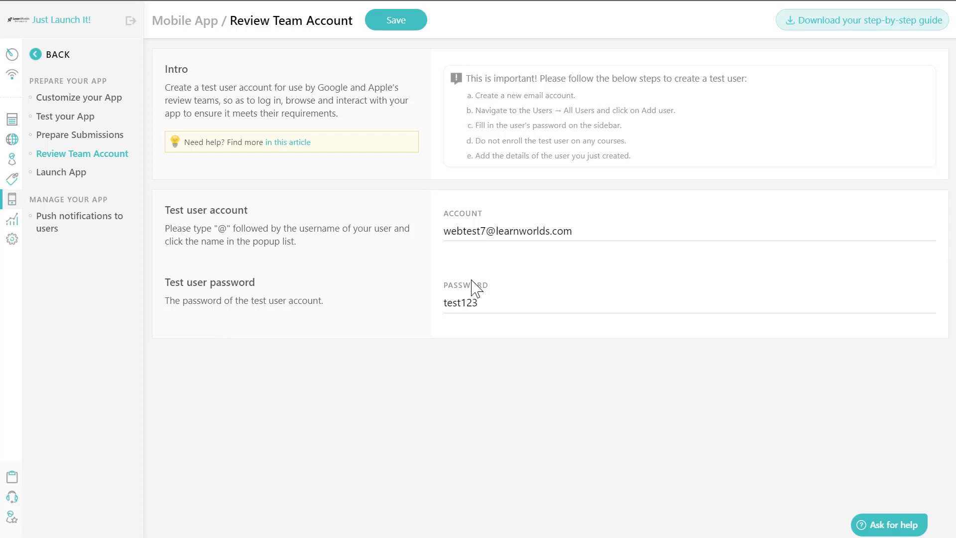
left_click(62, 173)
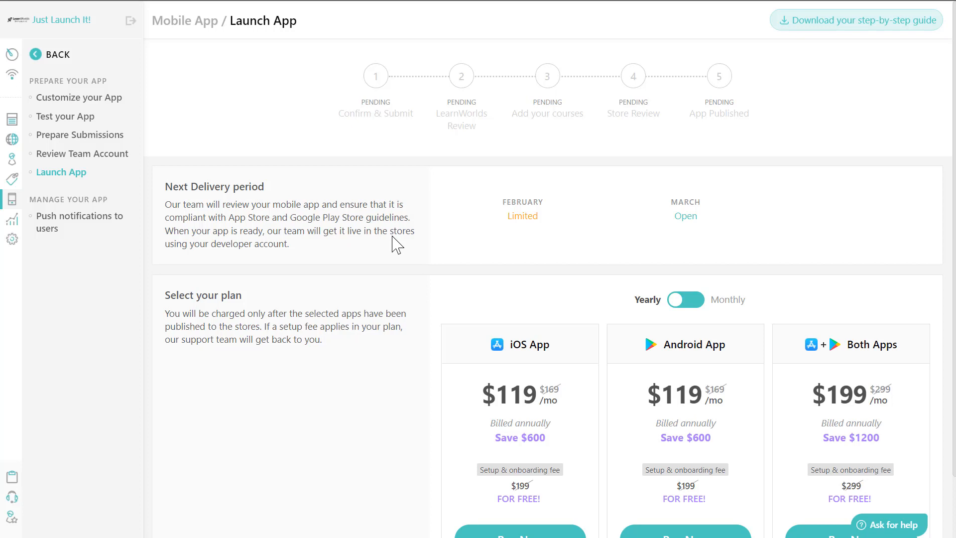
scroll(425, 241, "down", 2)
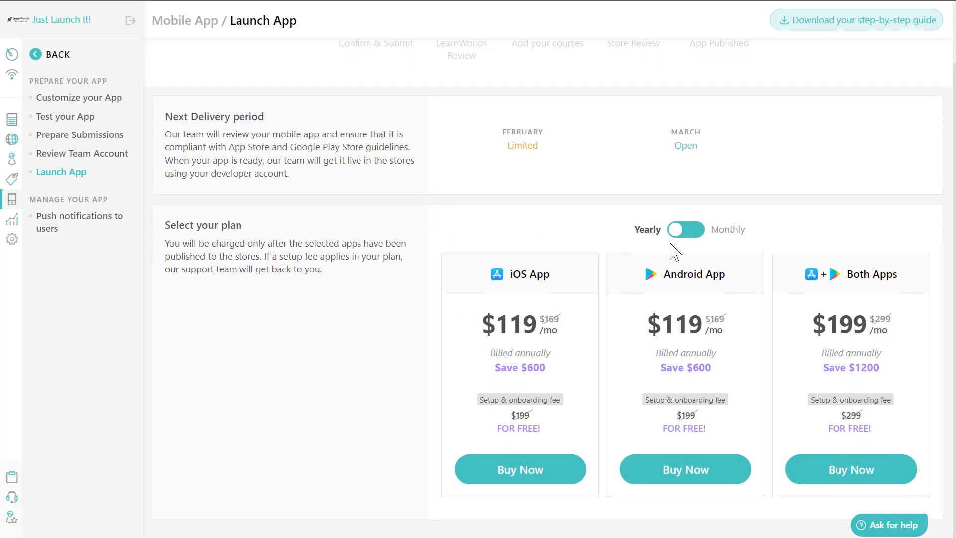
Step: Compare the yearly and monthly app plan prices, leaving Monthly selected, and review the launch stages and next delivery period
left_click(683, 233)
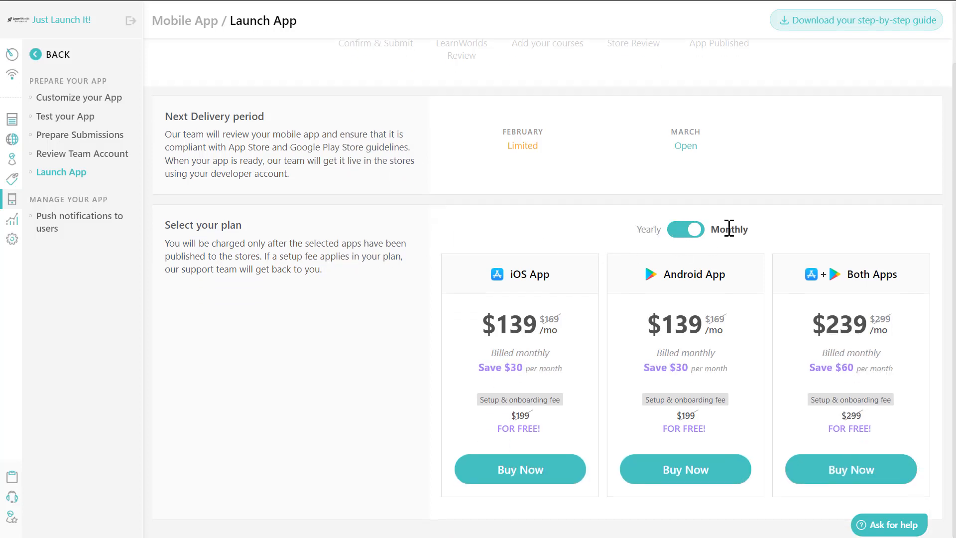
left_click(696, 231)
left_click(701, 233)
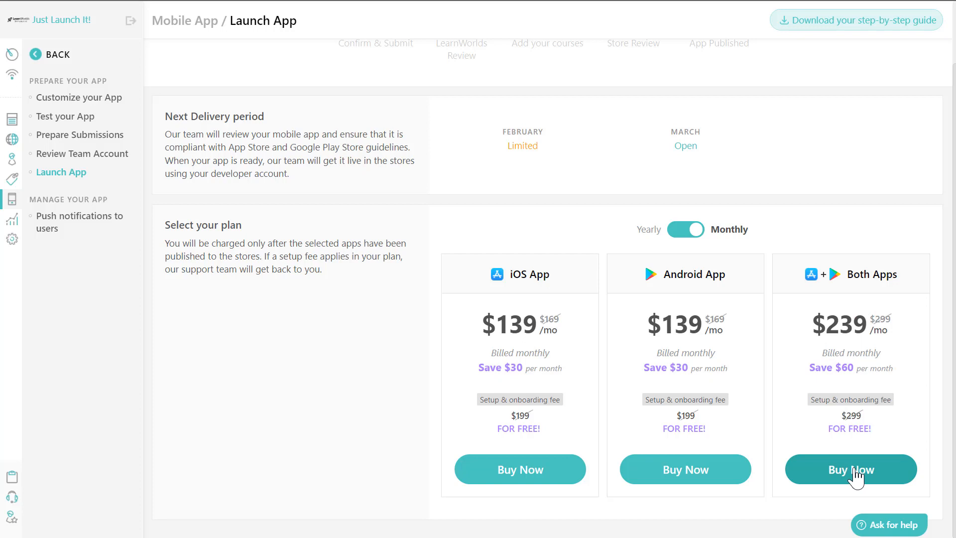
scroll(604, 326, "up", 2)
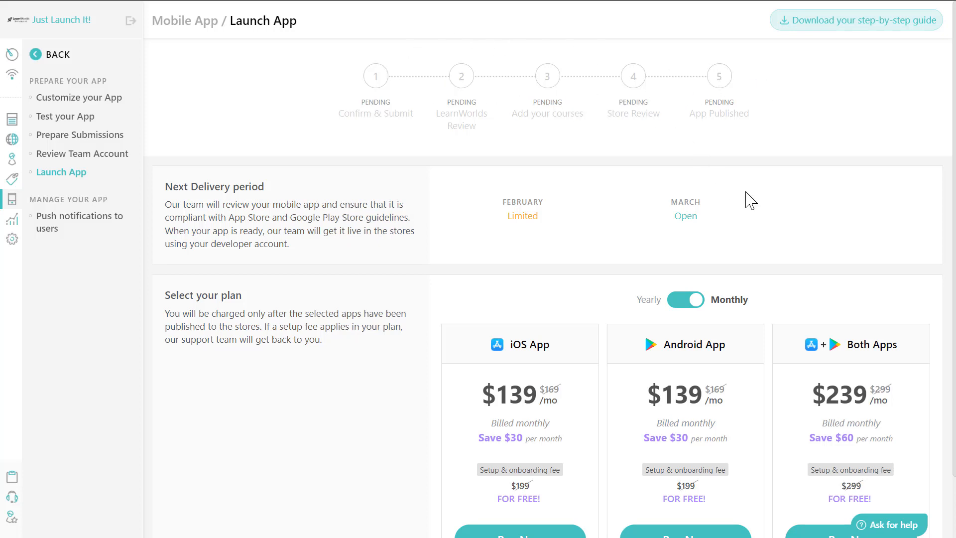
scroll(595, 246, "down", 1)
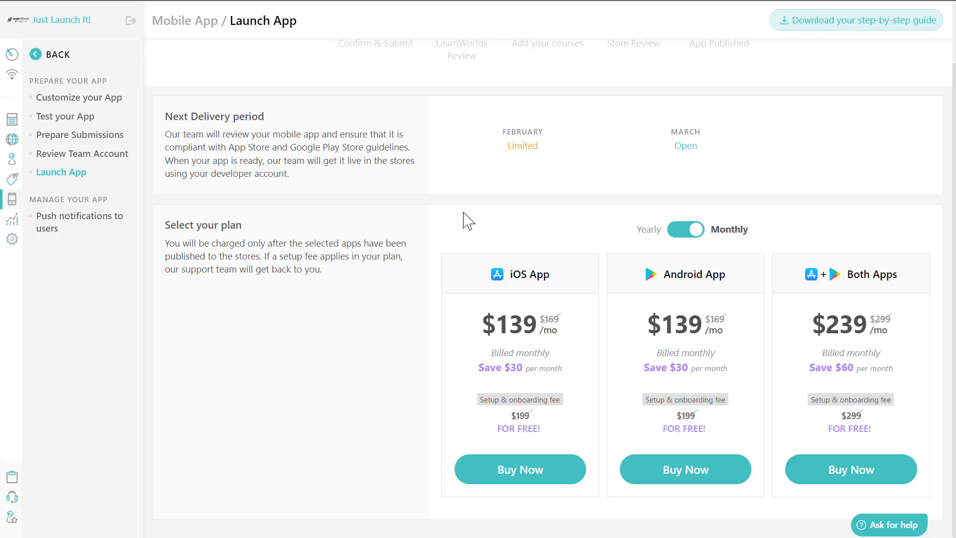
scroll(468, 222, "up", 2)
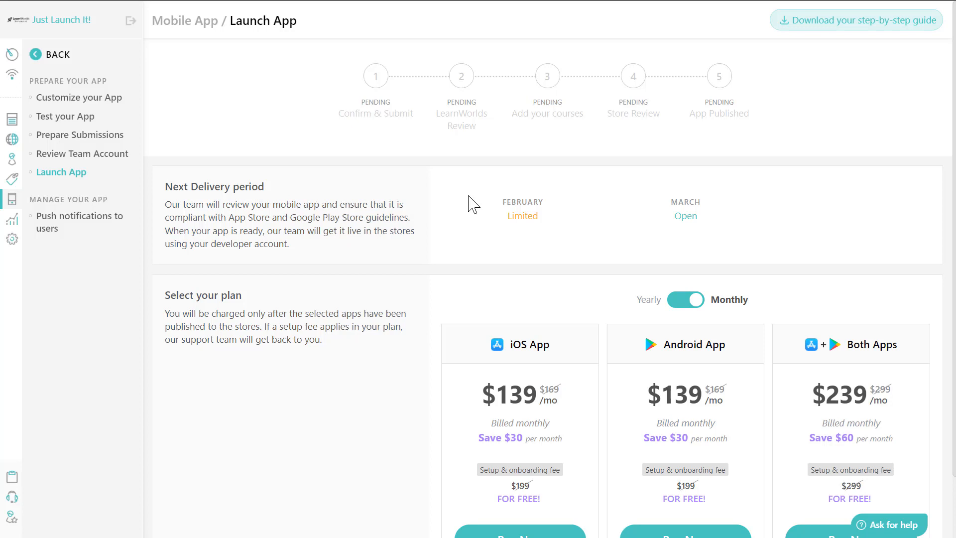
Step: Open the push notifications area and look over the scheduled notifications and the notifications log
left_click(99, 227)
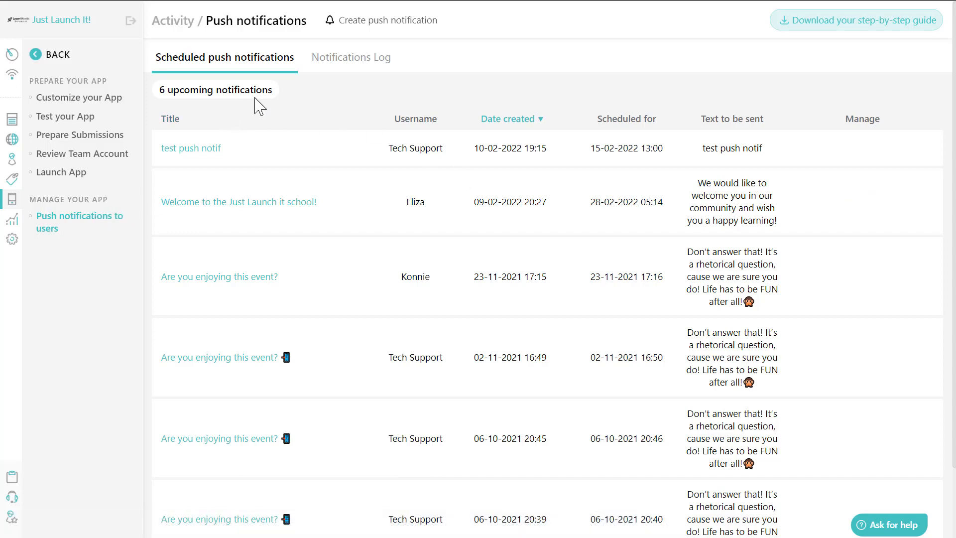
left_click(381, 62)
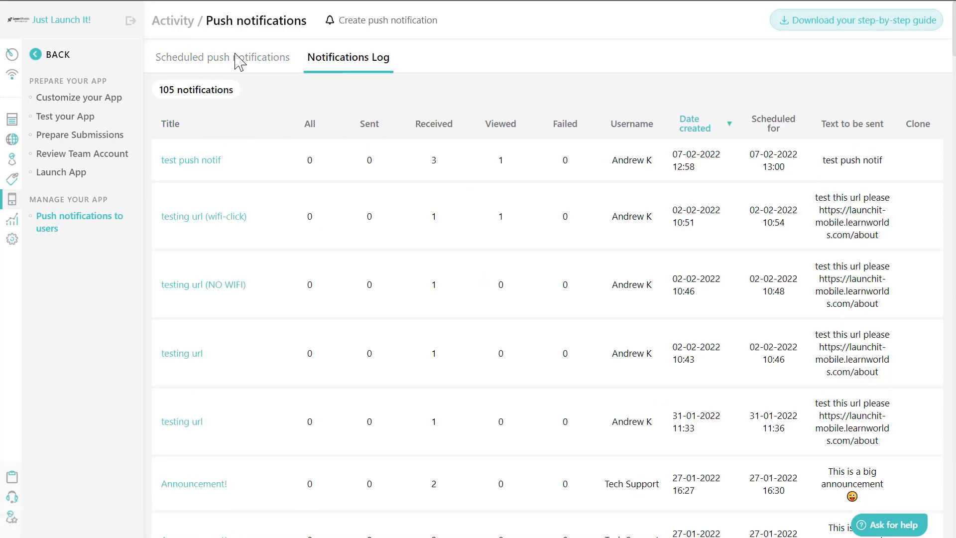
left_click(222, 65)
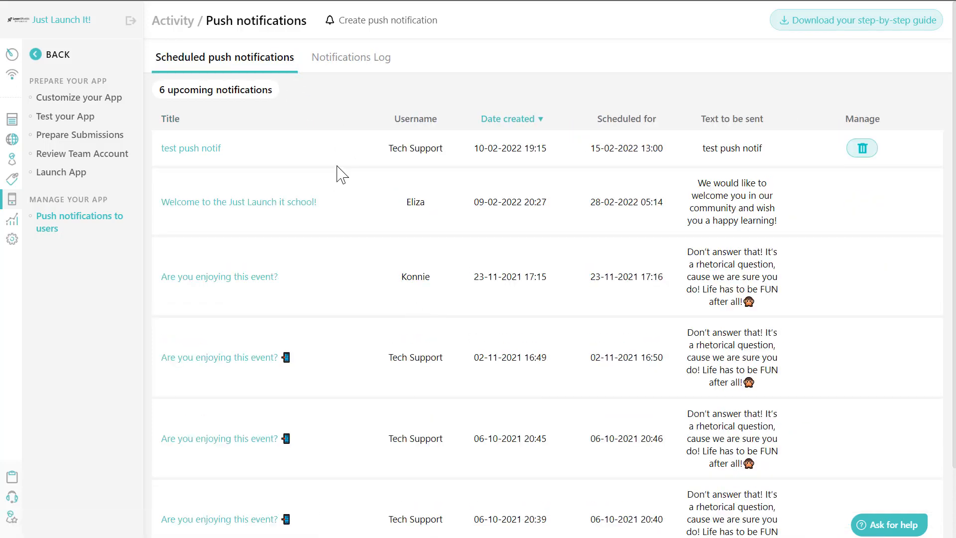
Step: Clone the "Welcome to the academy!" notification from the notifications log
left_click(348, 57)
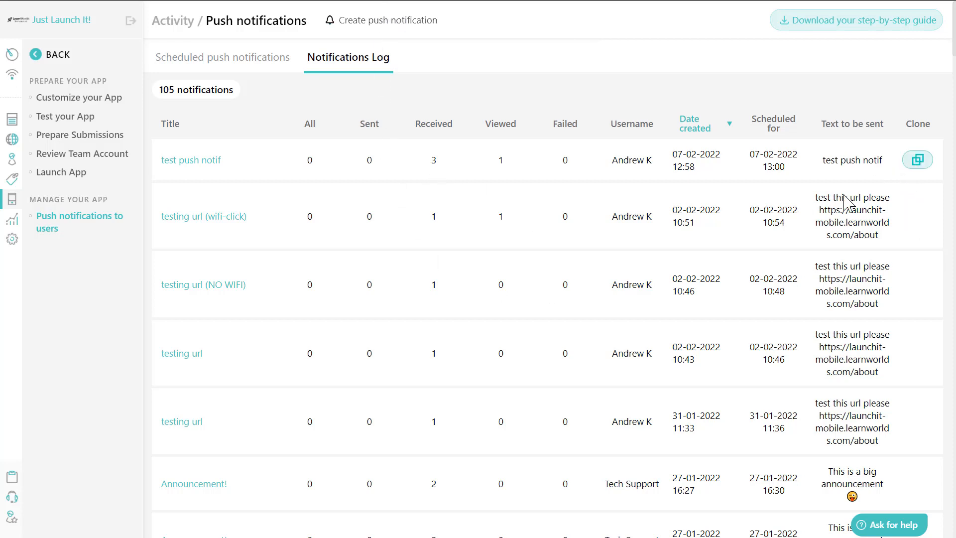
scroll(593, 246, "down", 10)
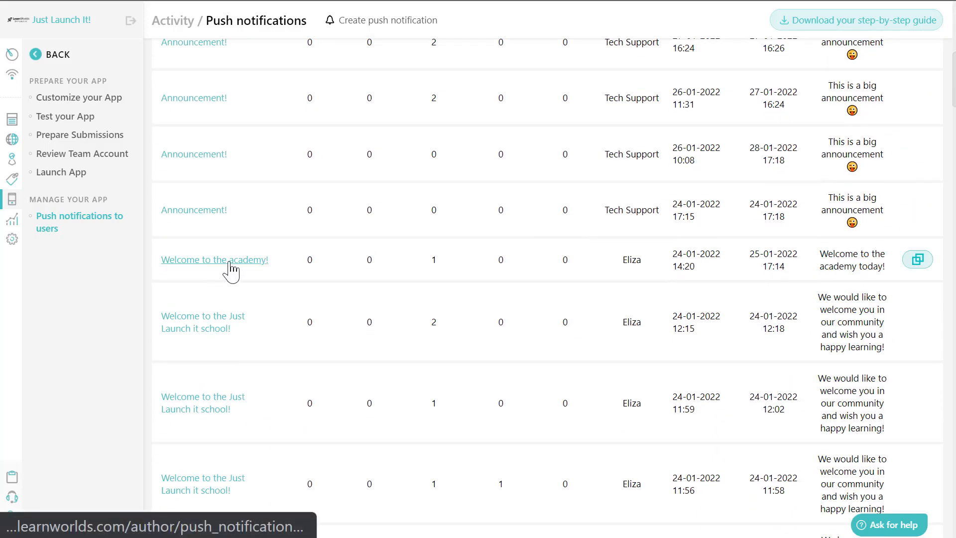
left_click(917, 260)
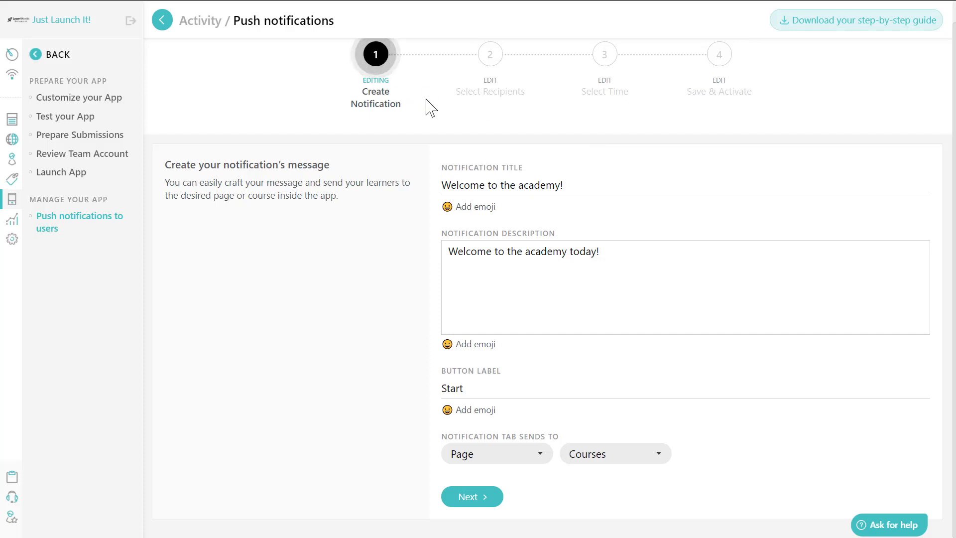
Step: Review the cloned notification's title, description, Start button label and Courses page destination, keep them, and proceed to recipient selection
scroll(409, 95, "up", 1)
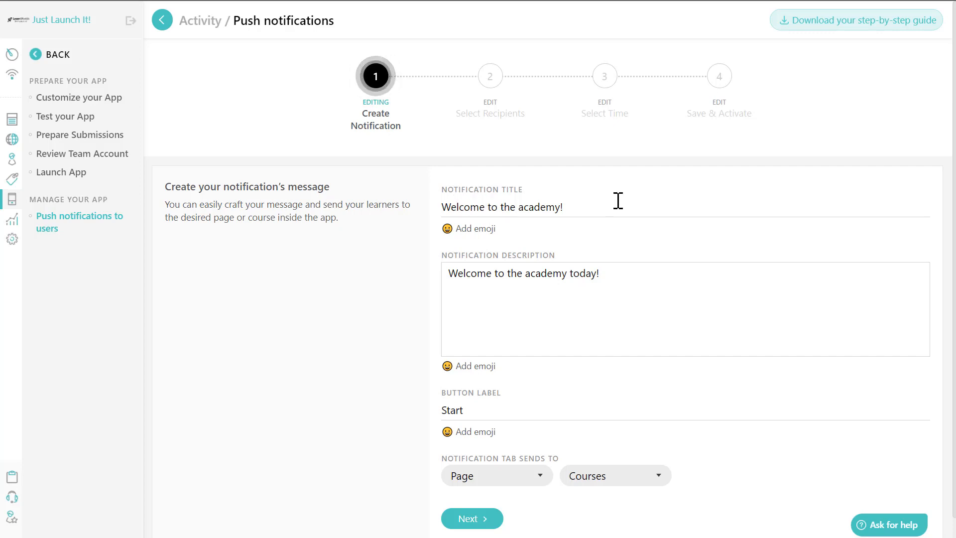
left_click(491, 330)
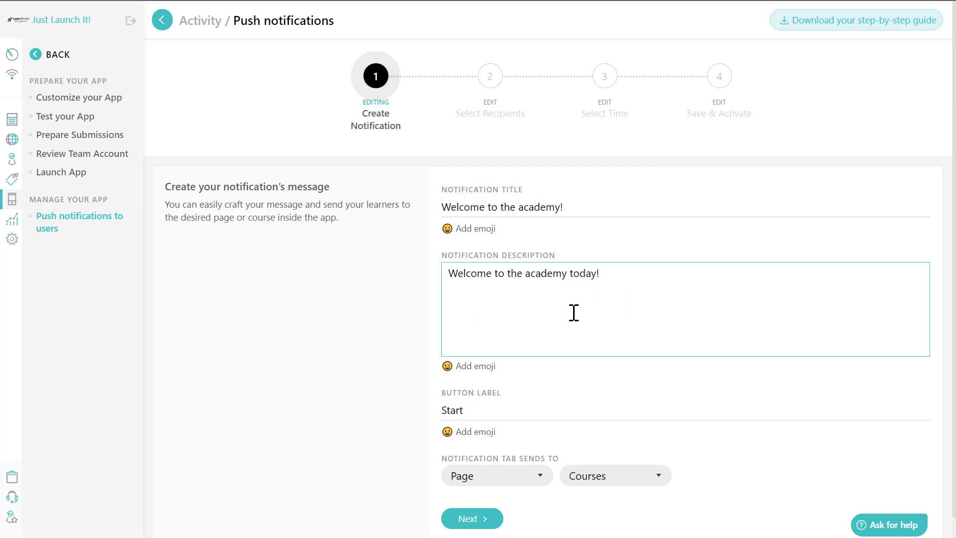
scroll(574, 313, "down", 1)
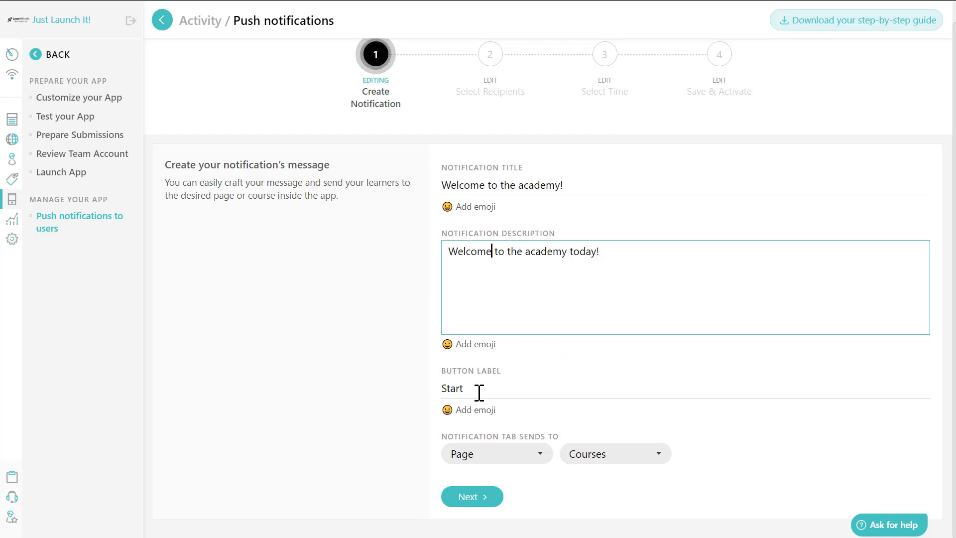
left_click_drag(479, 393, 436, 389)
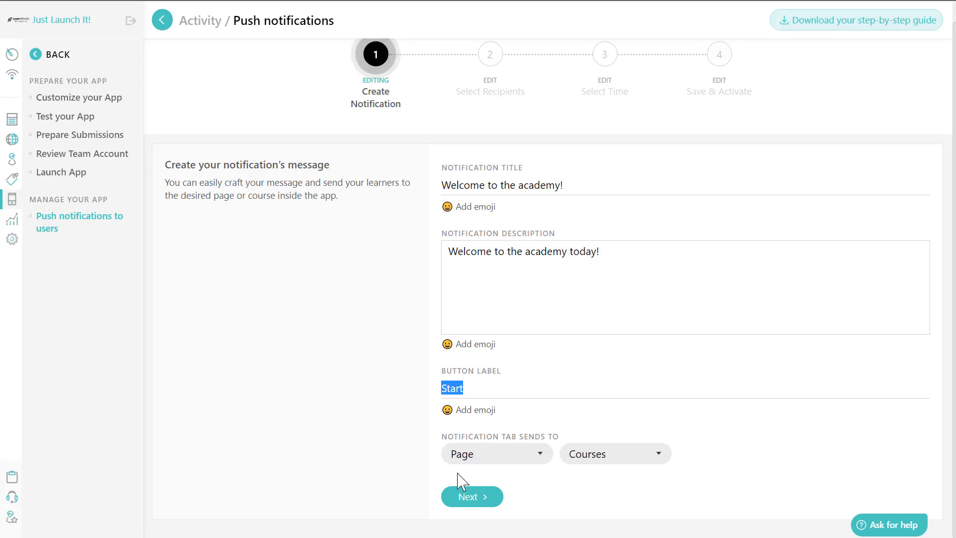
left_click(479, 458)
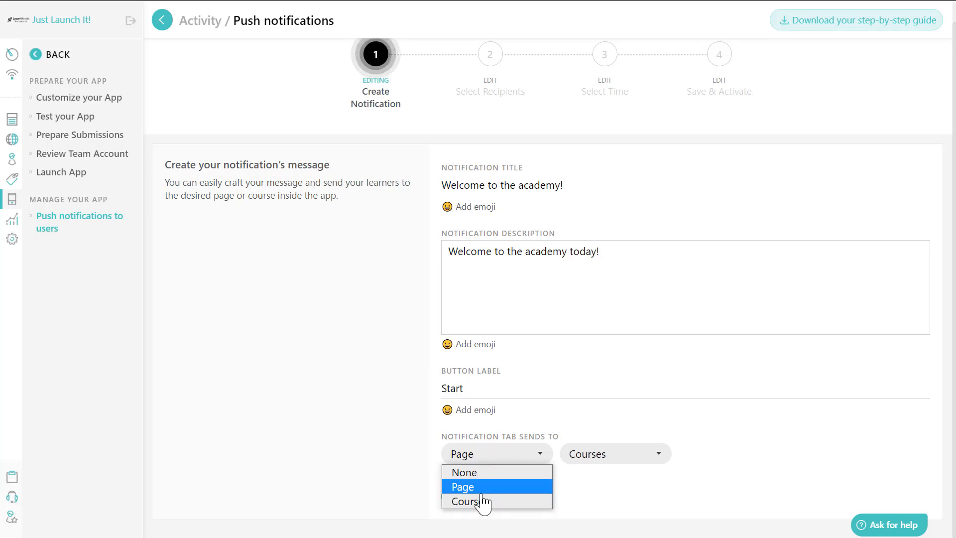
left_click(568, 397)
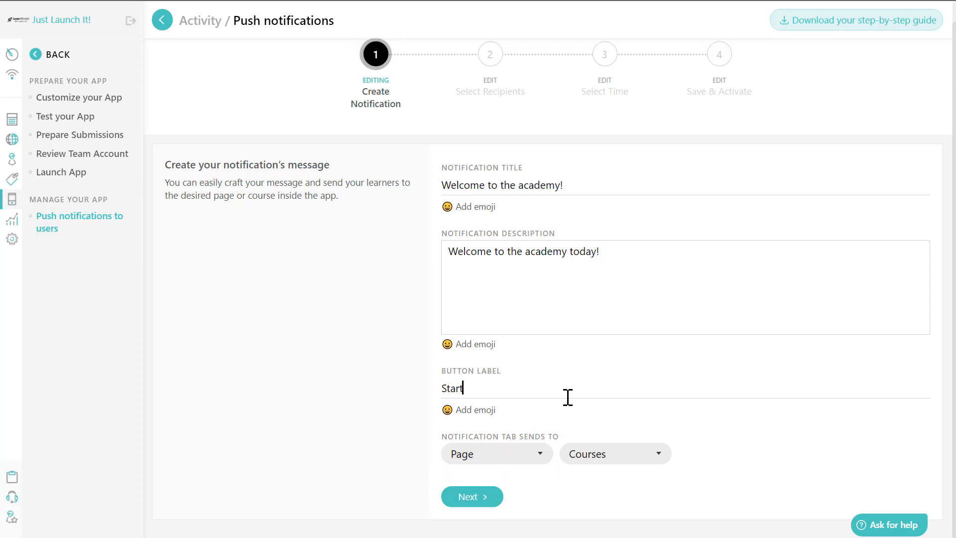
left_click(469, 498)
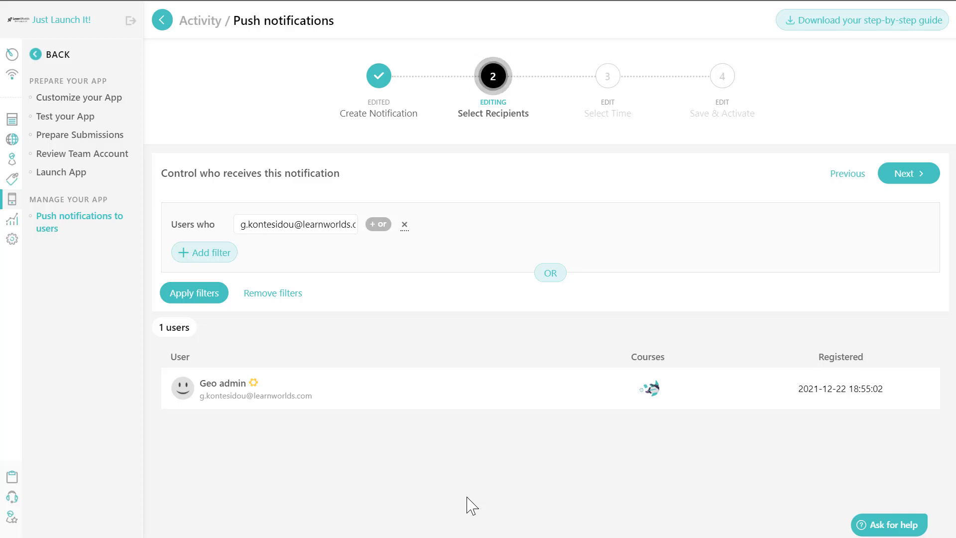
Step: Add an Active users filter to the notification's recipients
left_click(212, 255)
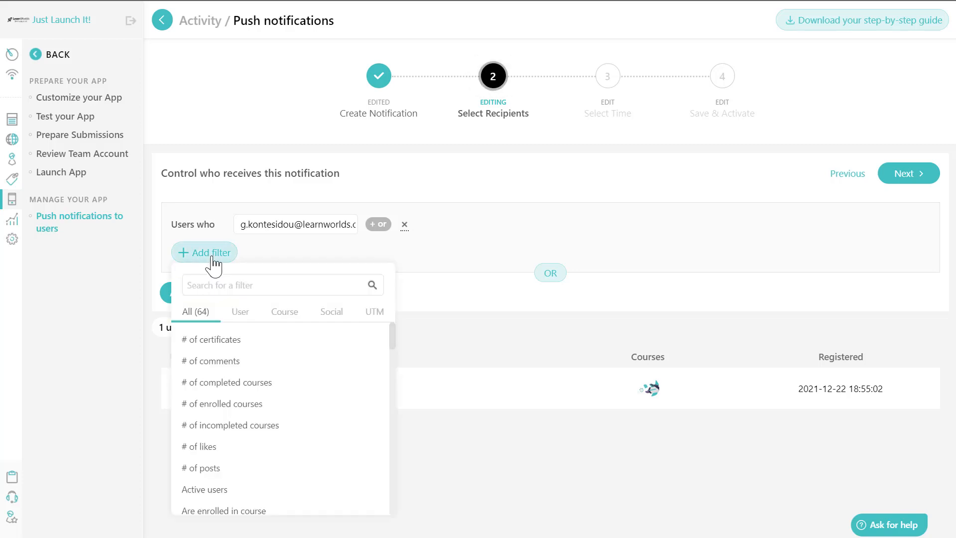
left_click(242, 314)
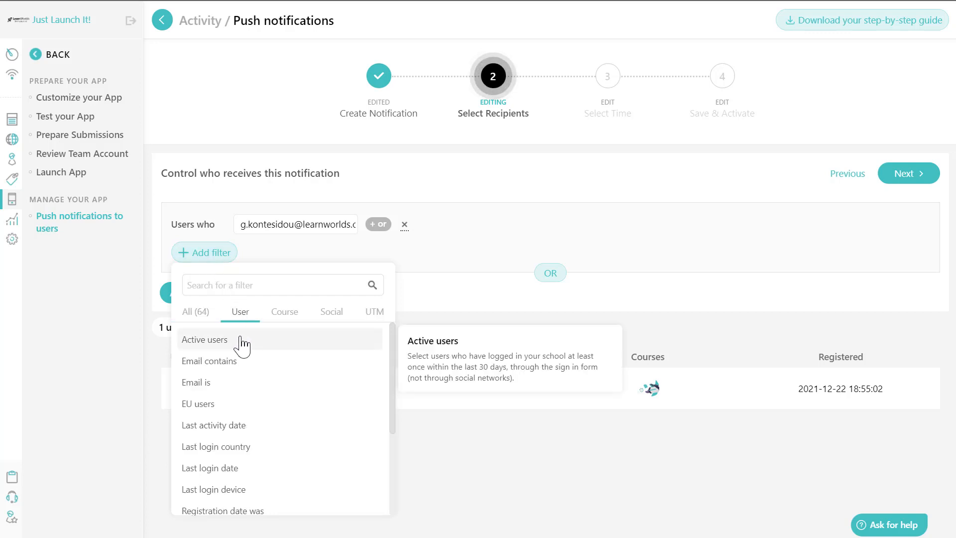
left_click(243, 342)
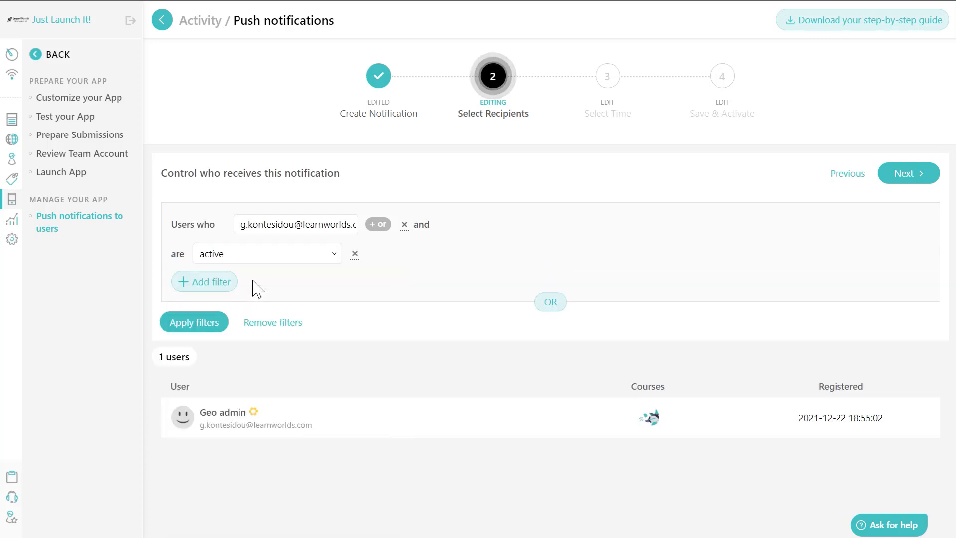
Step: Add a recipient filter for users enrolled in the course "Free course" and apply the filters
left_click(217, 288)
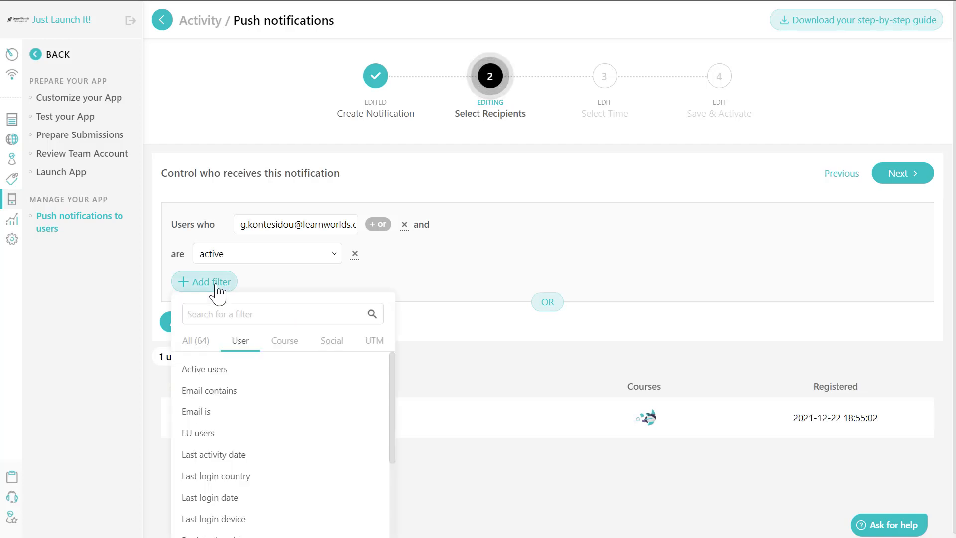
left_click(287, 347)
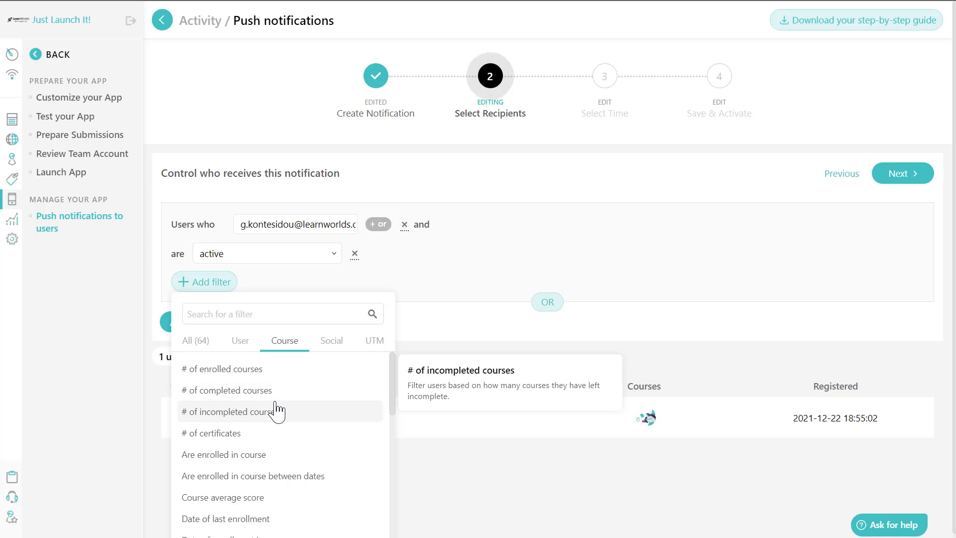
left_click(250, 458)
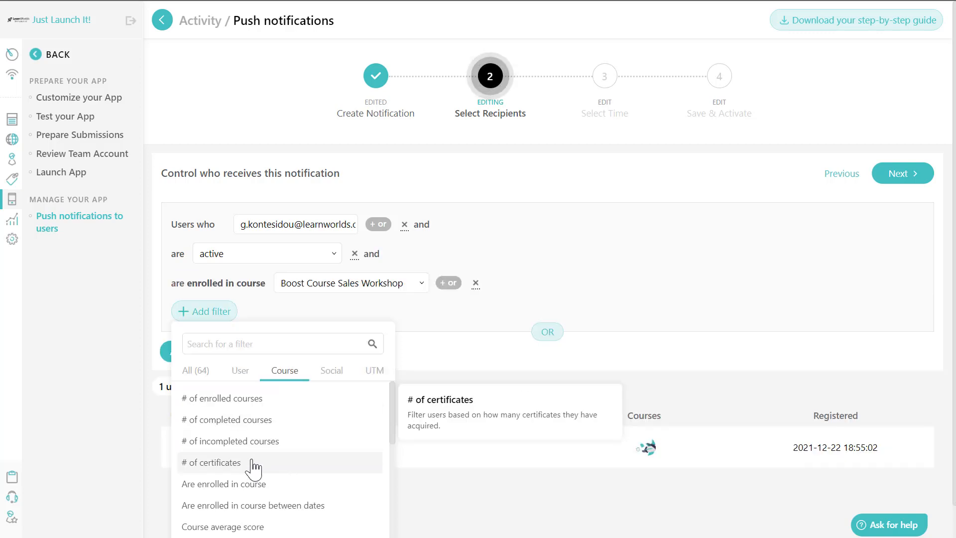
left_click(368, 288)
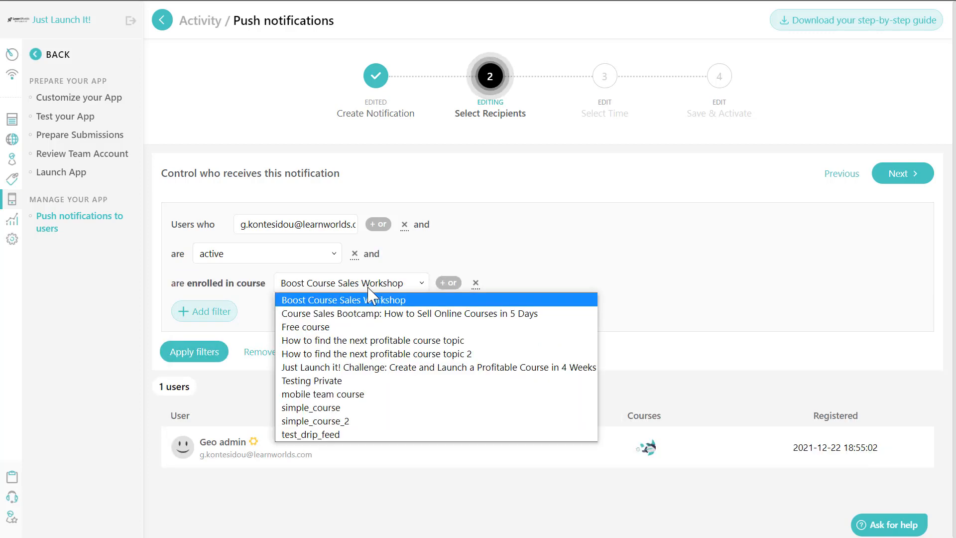
left_click(339, 328)
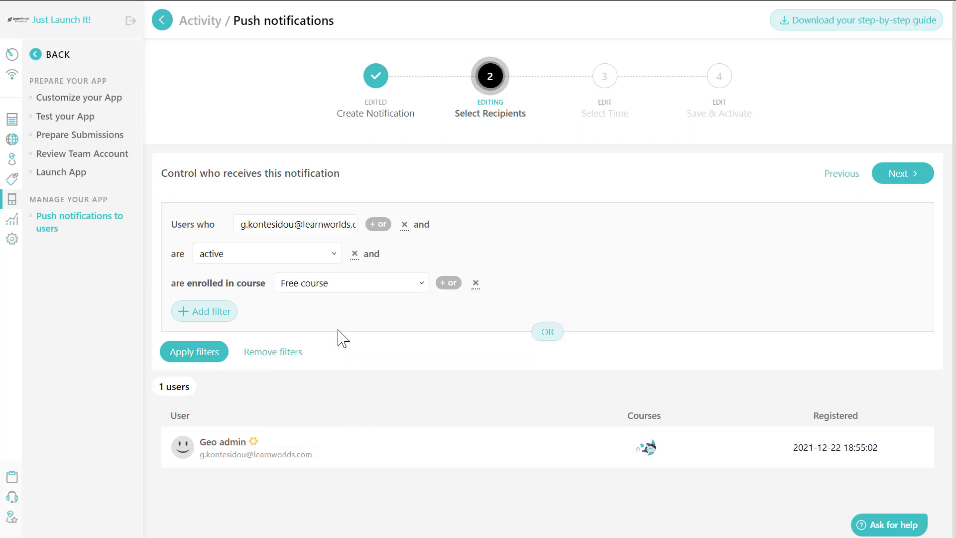
left_click(202, 354)
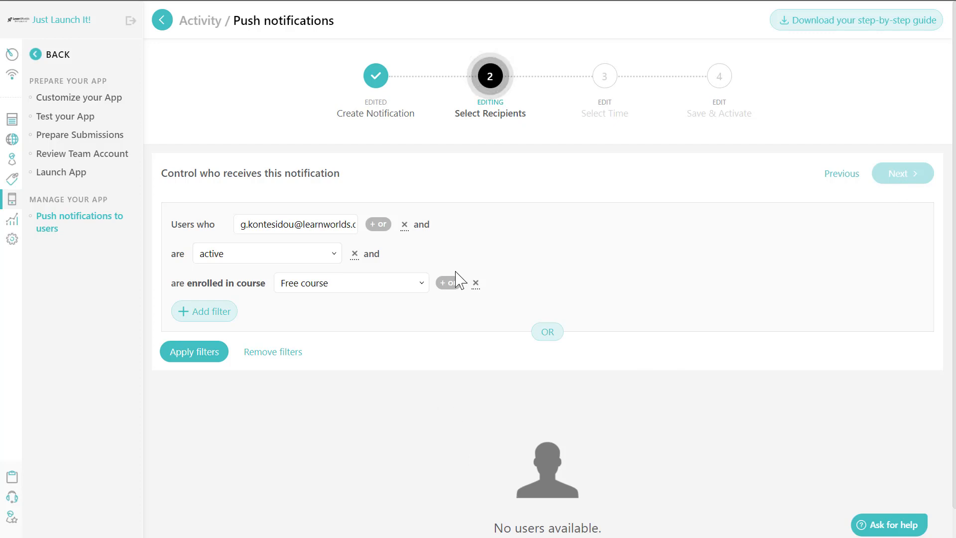
Step: Remove the course enrollment and active user filters, and apply the remaining email filter
left_click(475, 284)
left_click(355, 255)
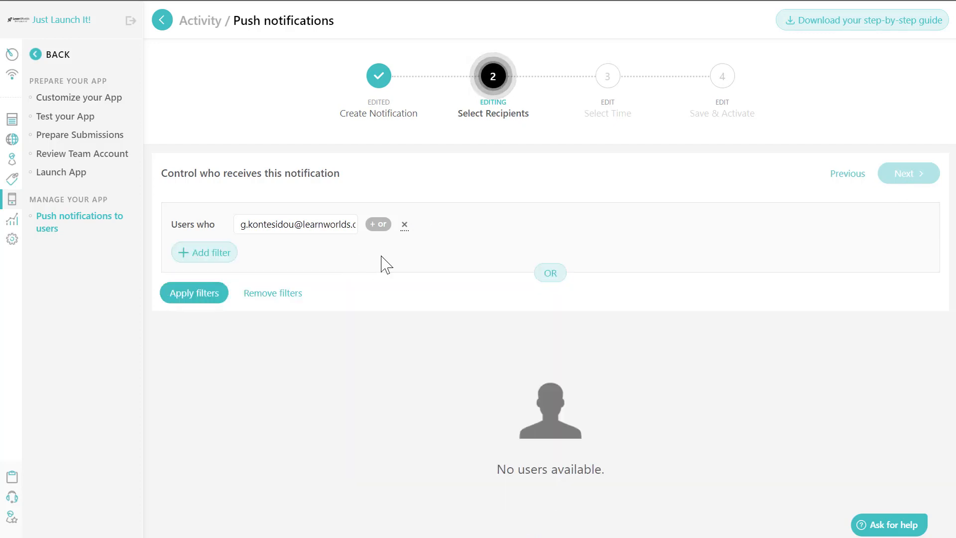
left_click(185, 297)
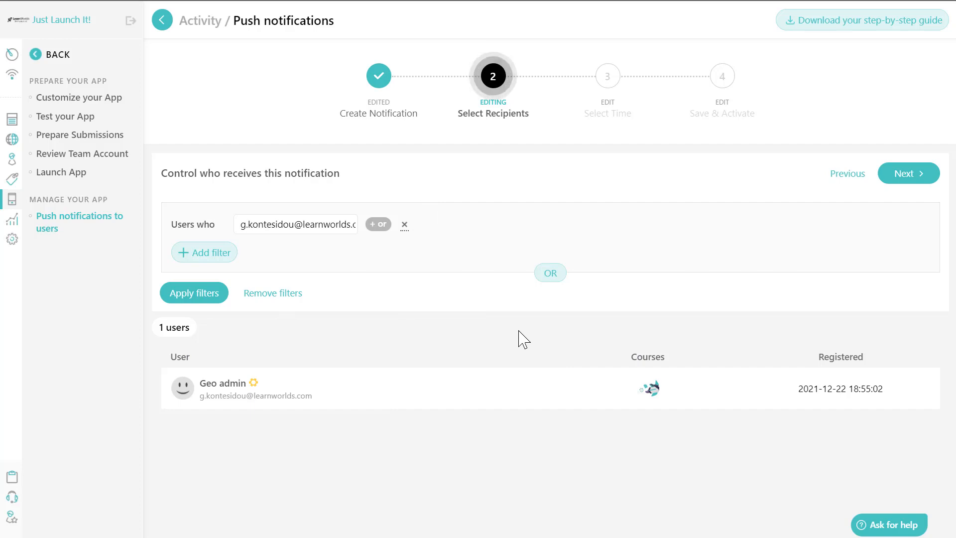
Step: Recheck the notification's recipient selection, keep the email filter, and proceed to scheduling
left_click(907, 178)
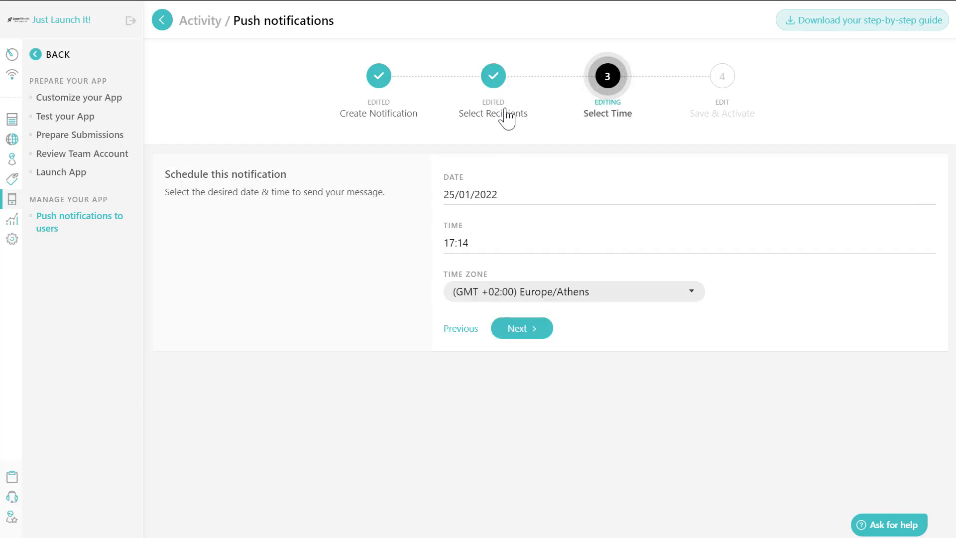
left_click(493, 79)
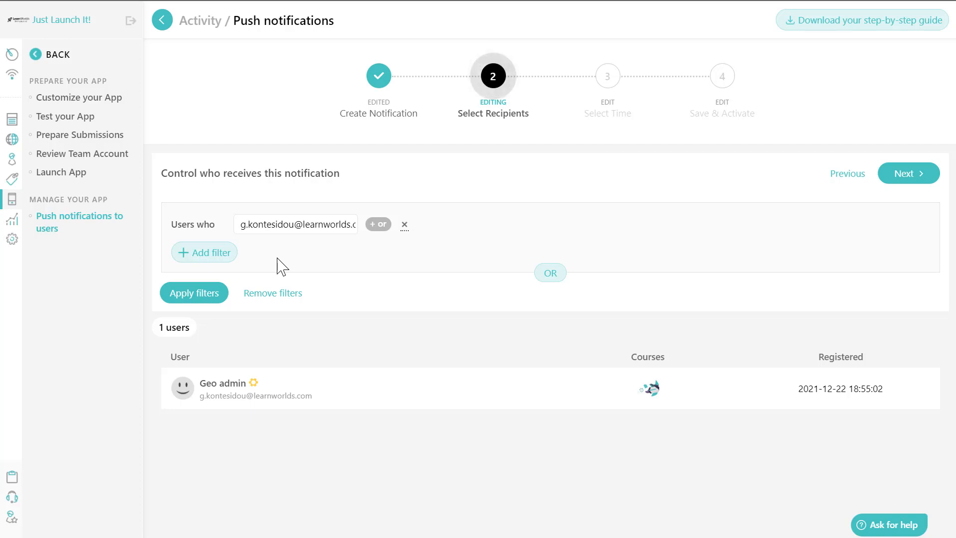
left_click(917, 178)
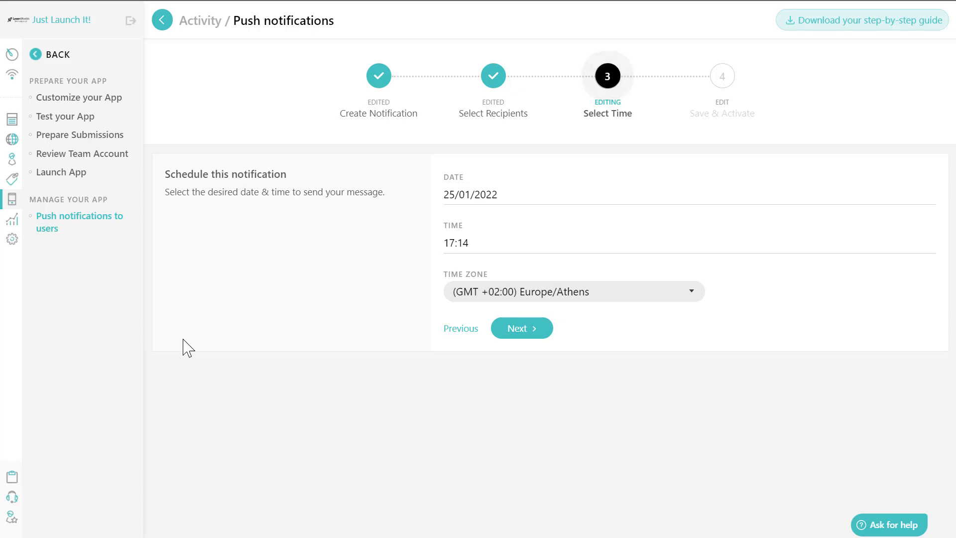
Step: Set the notification's send date to 26/01/2022 and try to save and activate it
left_click(501, 196)
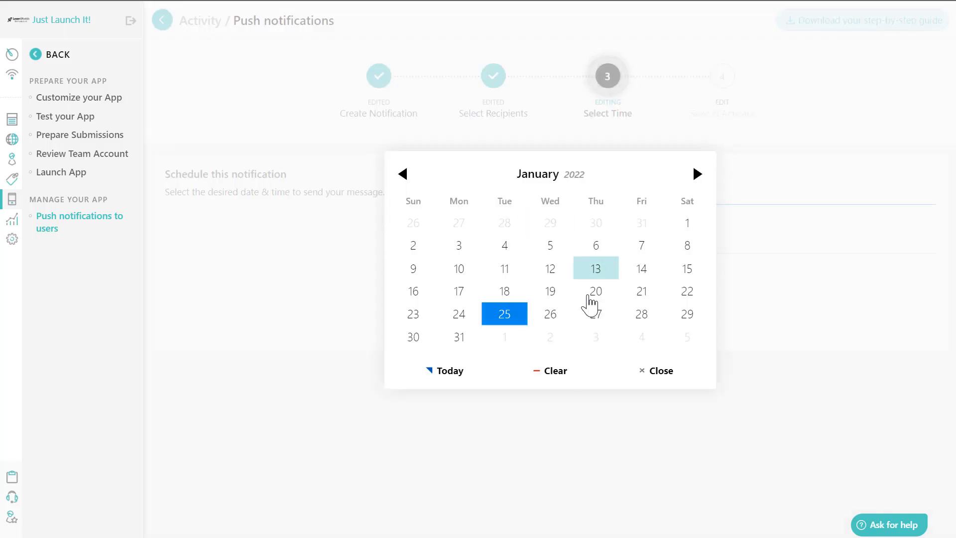
left_click(552, 319)
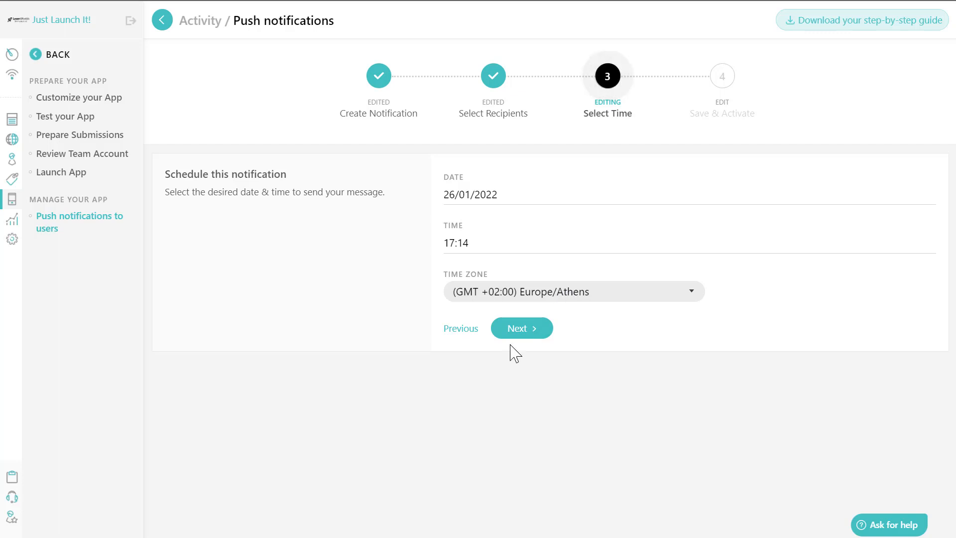
left_click(523, 334)
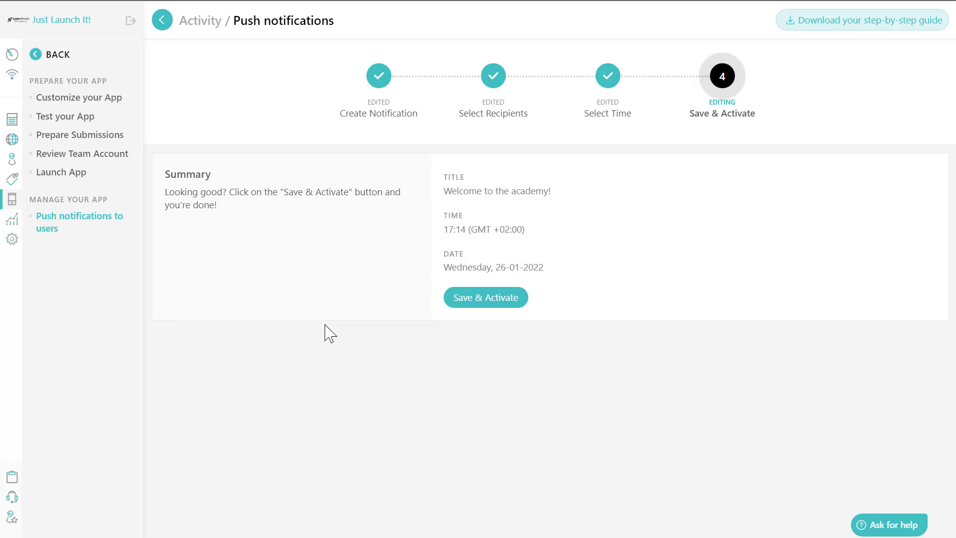
left_click(487, 308)
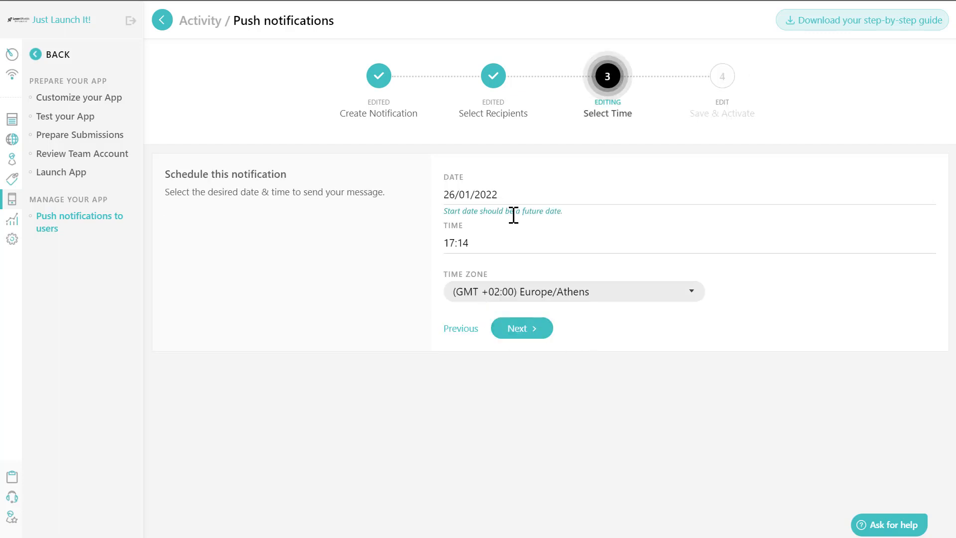
Step: Set the notification's send date to 25/02/2022, keep the time and time zone, and save and activate it
left_click(471, 195)
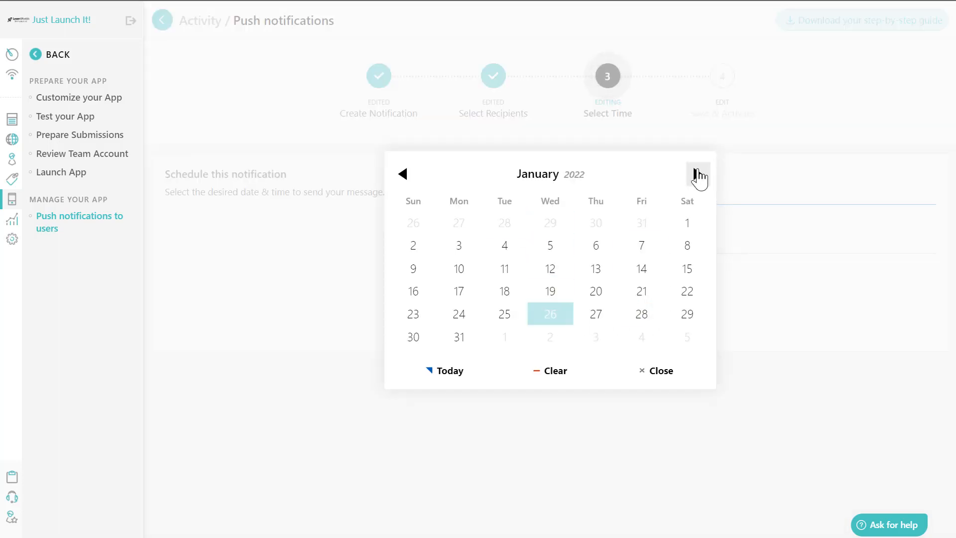
left_click(697, 174)
left_click(653, 295)
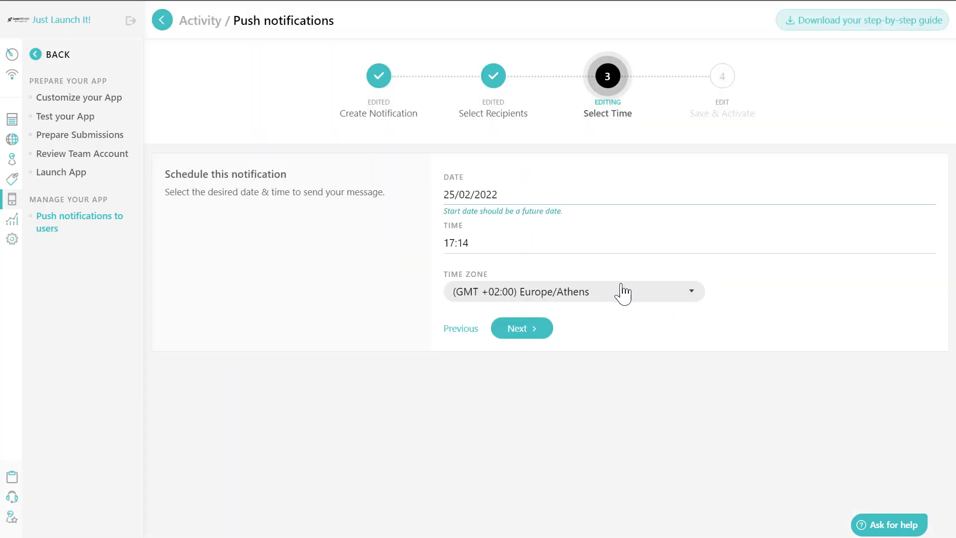
left_click(525, 329)
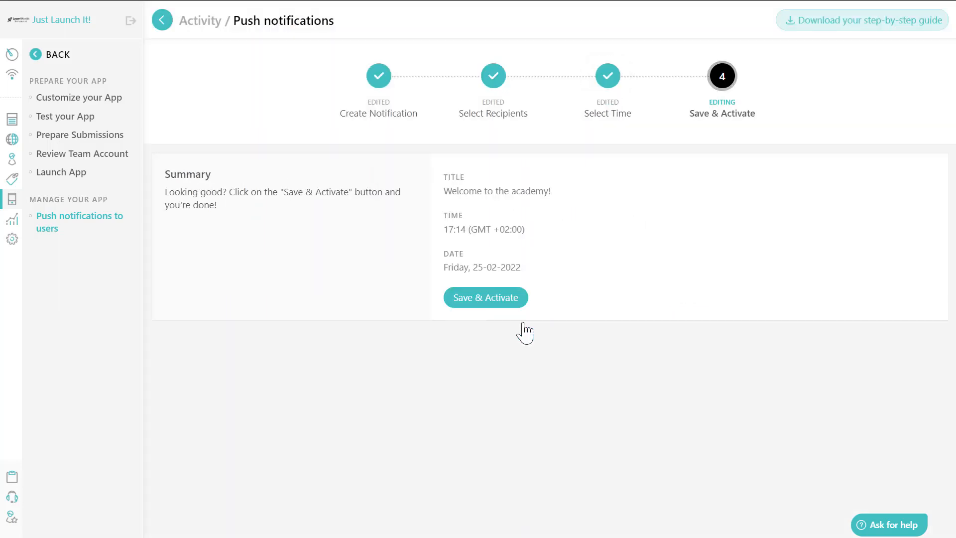
left_click(491, 299)
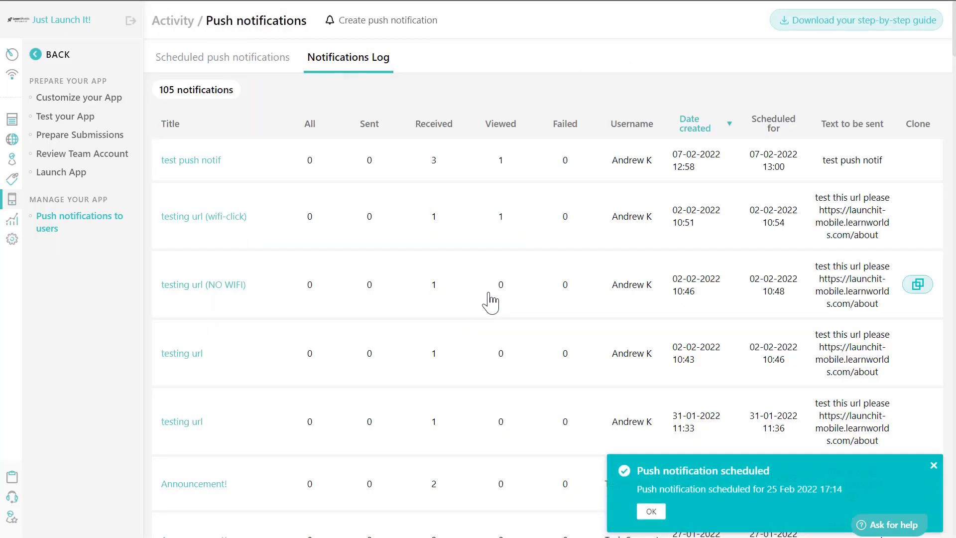